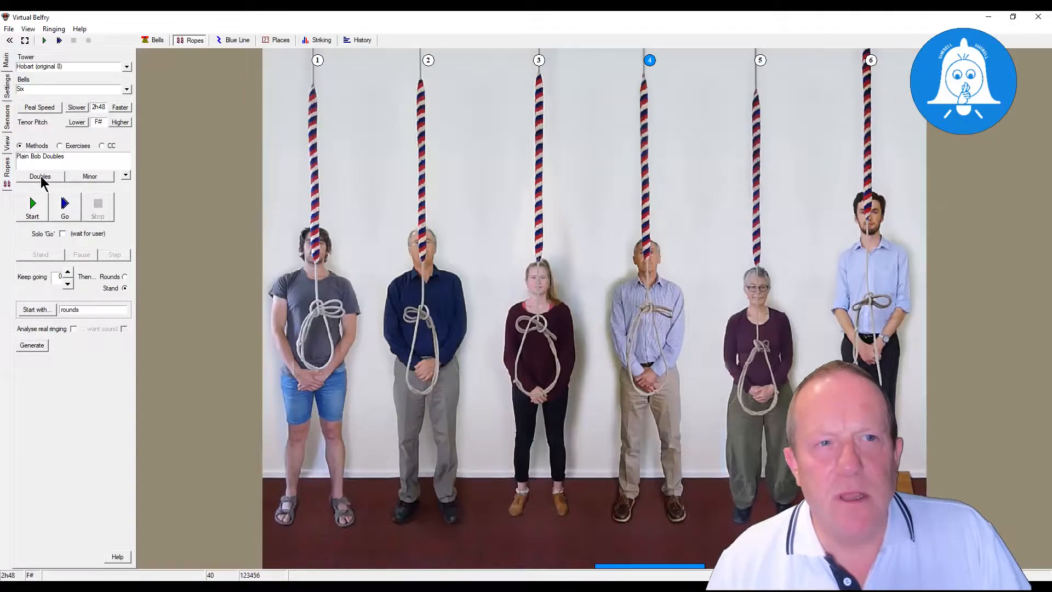
- Open the composition list for St. Nicholas Bob Doubles
click(40, 177)
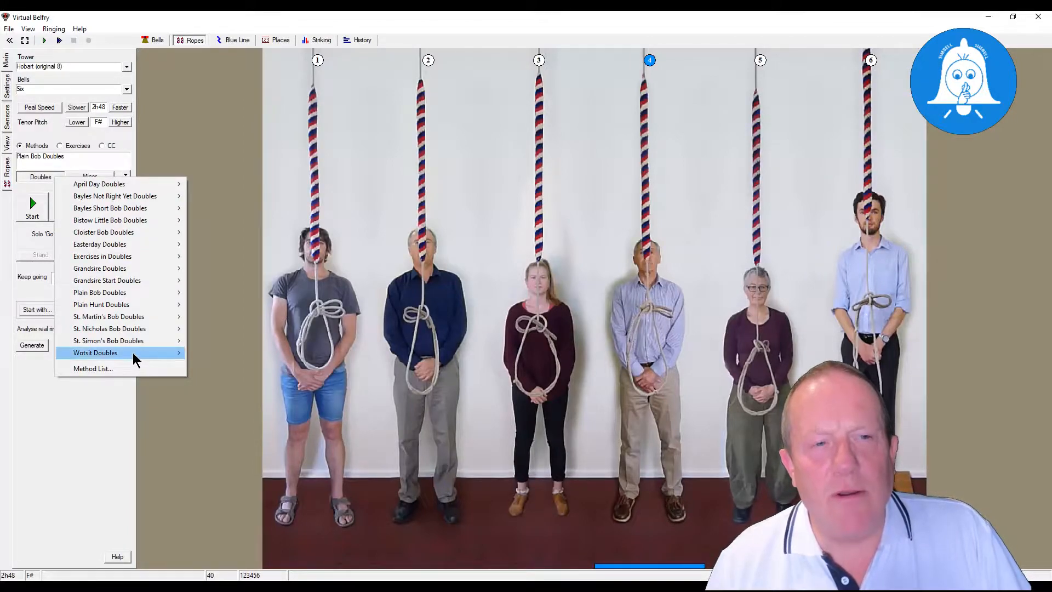
mouse_move(123, 317)
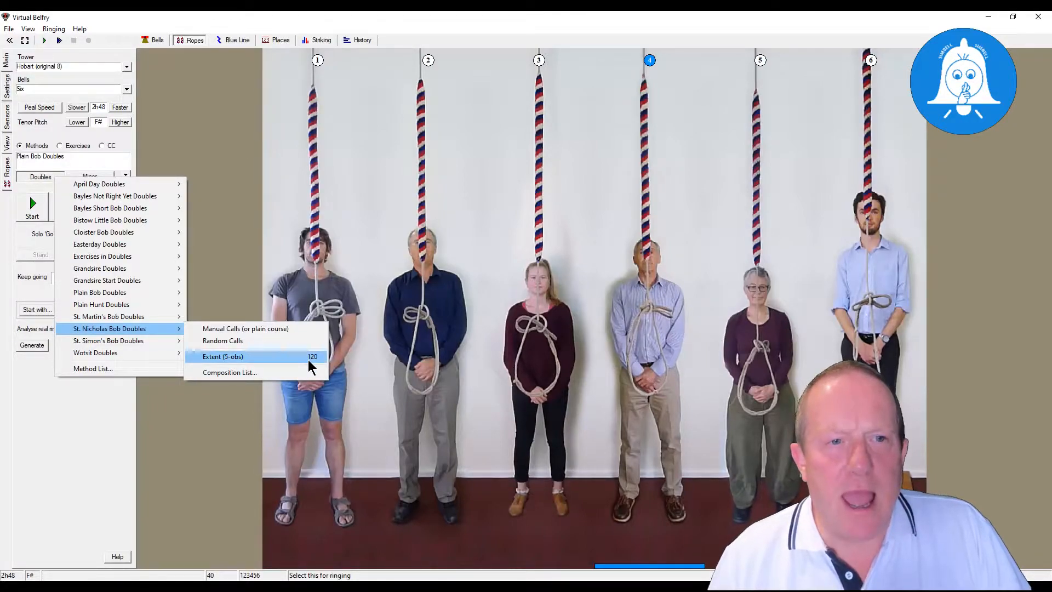
click(248, 377)
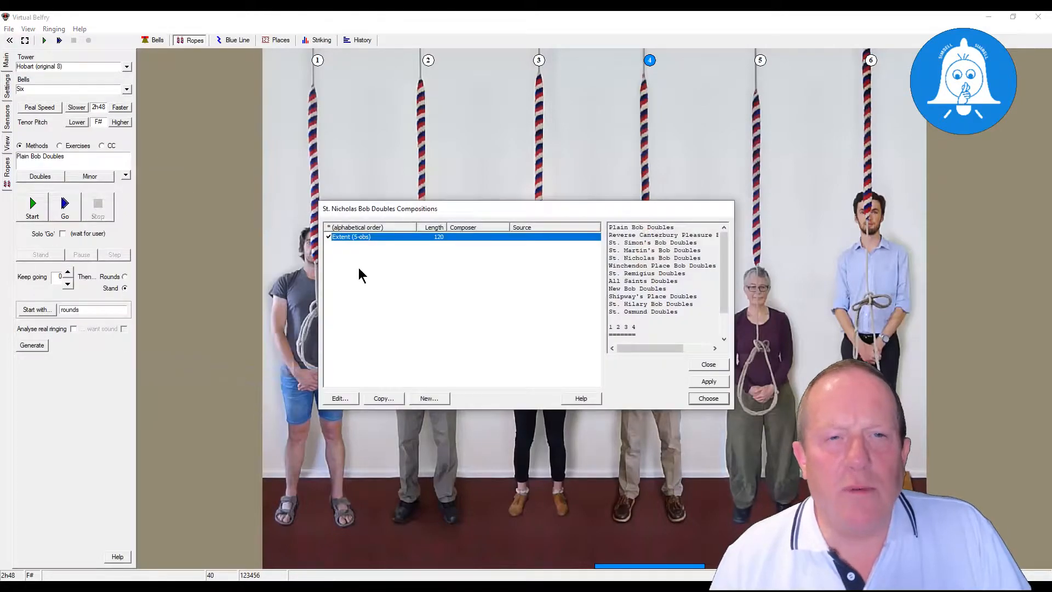
drag(361, 214, 323, 186)
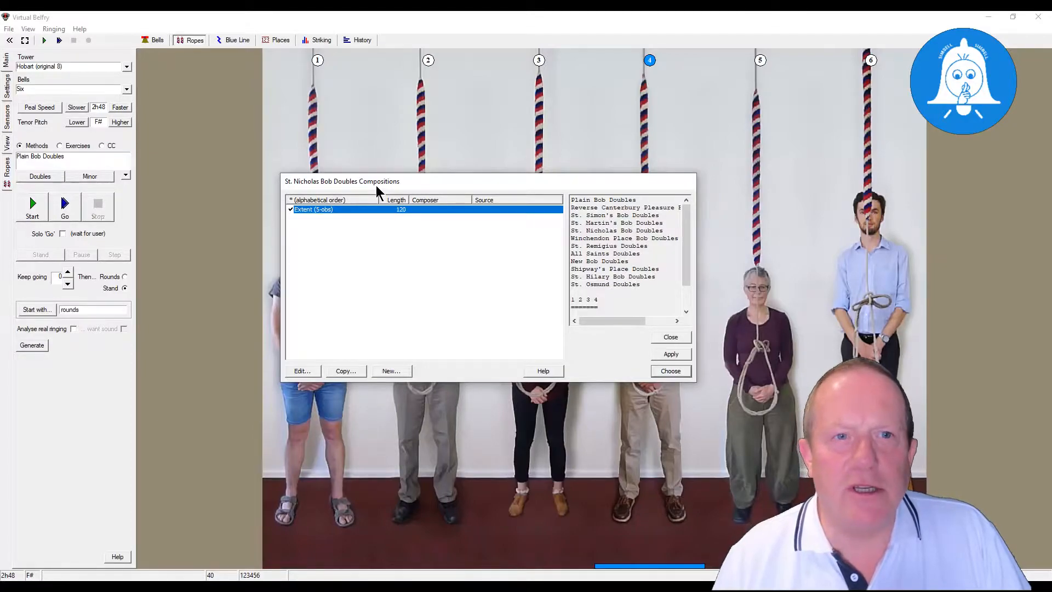
- Create a new five-bell composition named "All THe Saints"
click(400, 370)
click(399, 371)
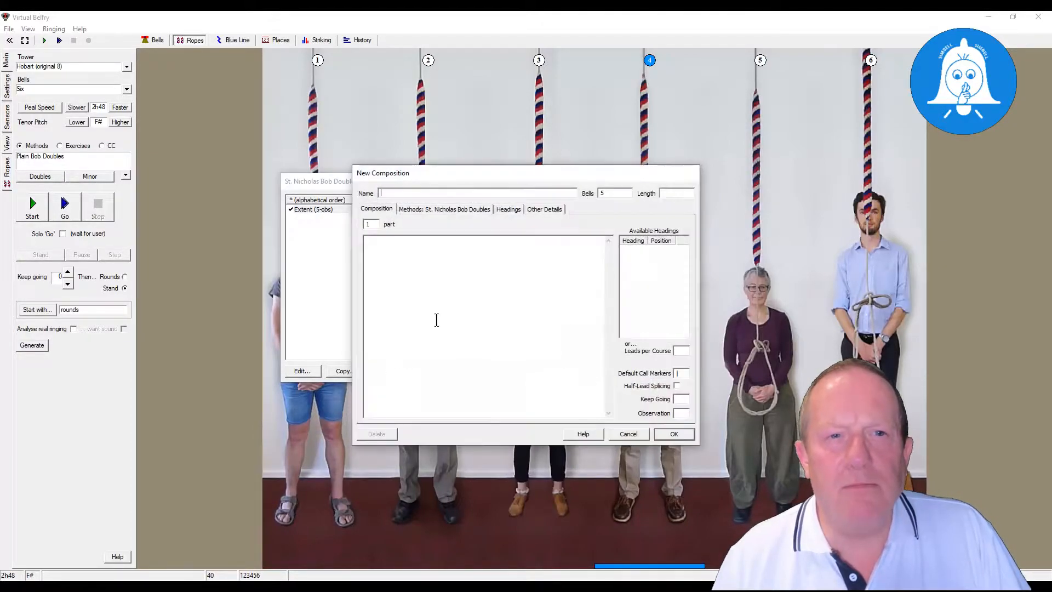
drag(499, 181, 323, 158)
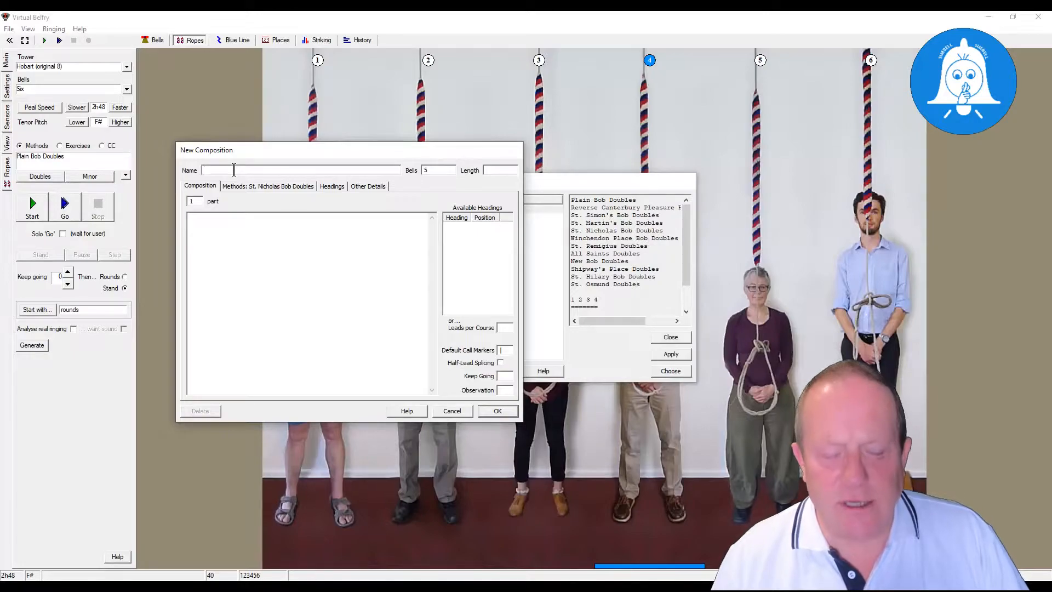
text(THe Saints)
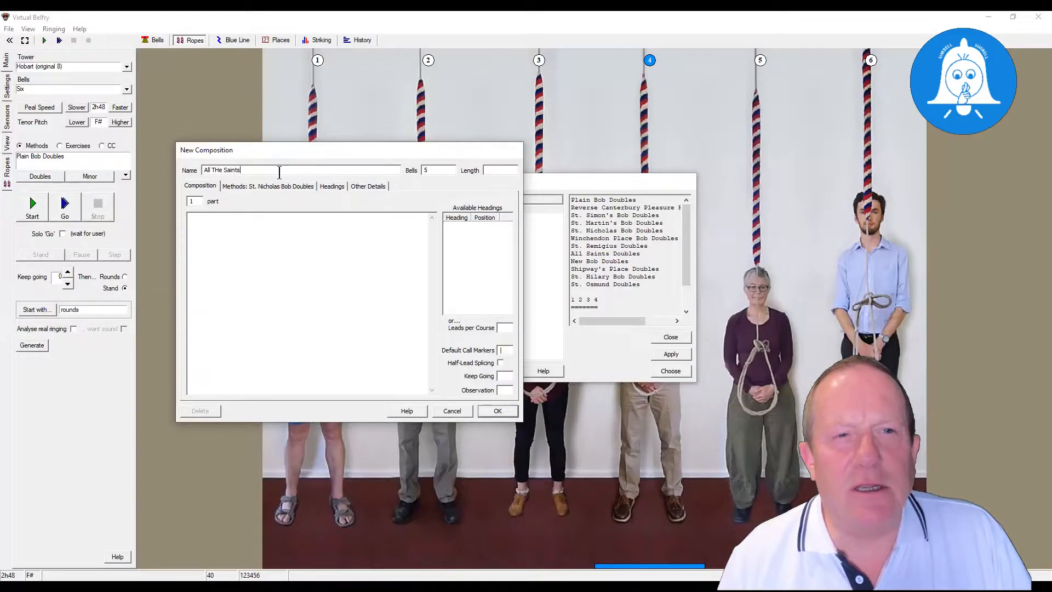
- Set the new composition's length to 120 and its number of parts to 4
click(429, 172)
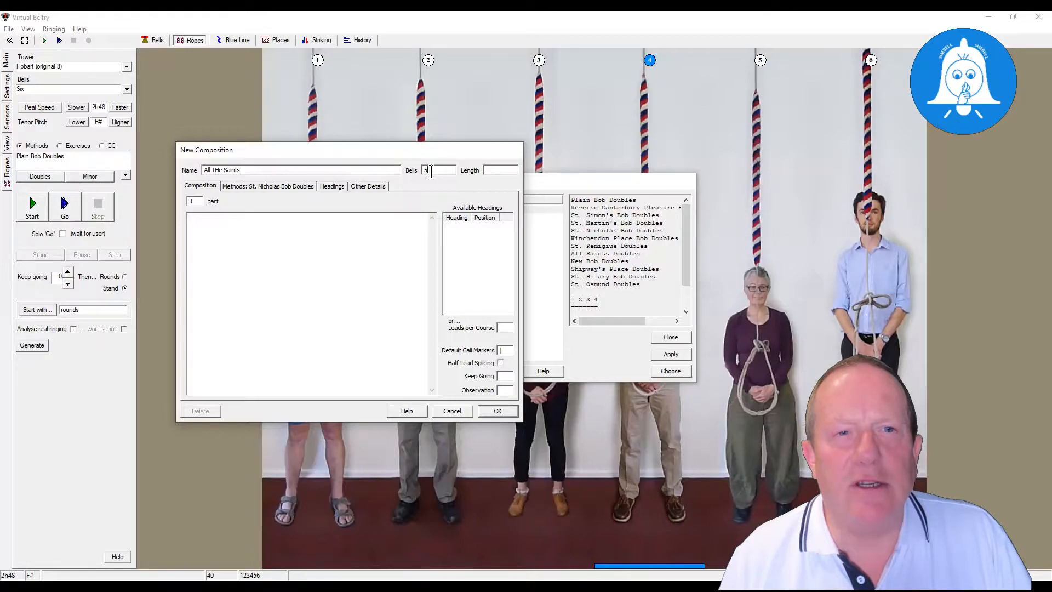
click(489, 168)
drag(447, 146, 449, 250)
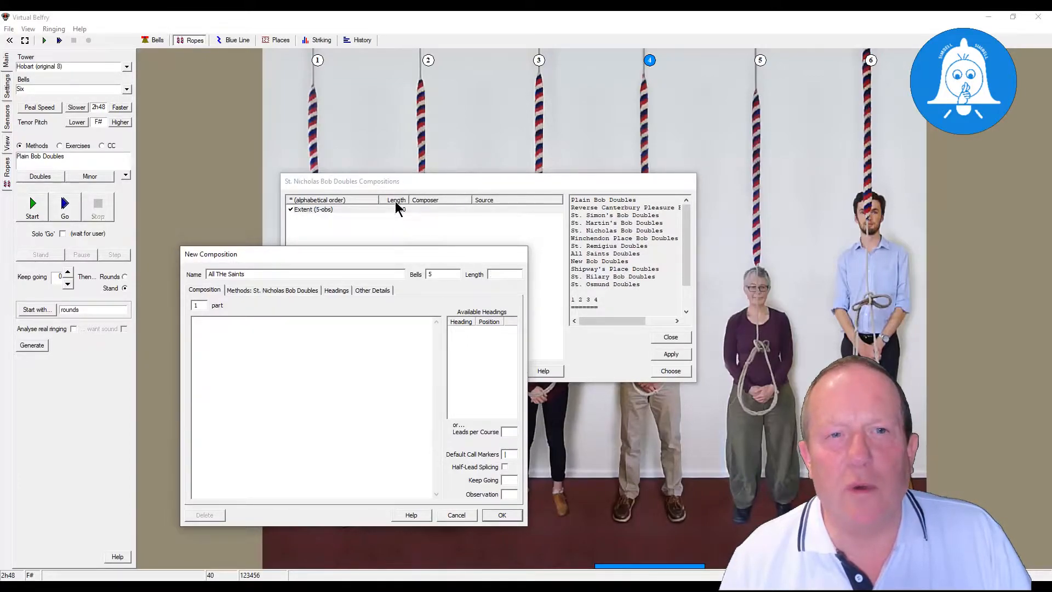
drag(382, 251, 416, 149)
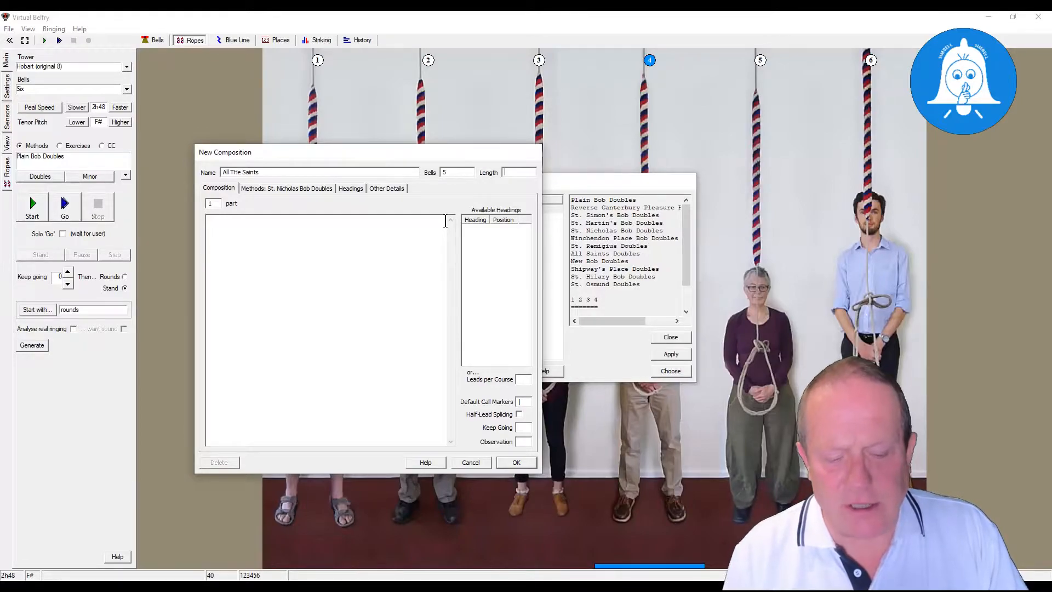
text(120)
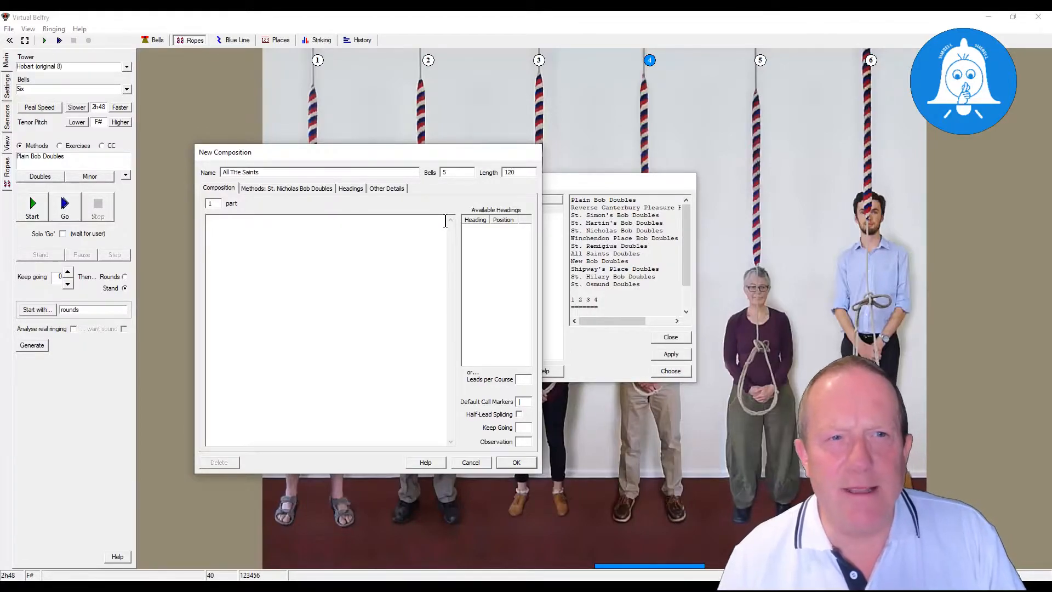
double_click(209, 203)
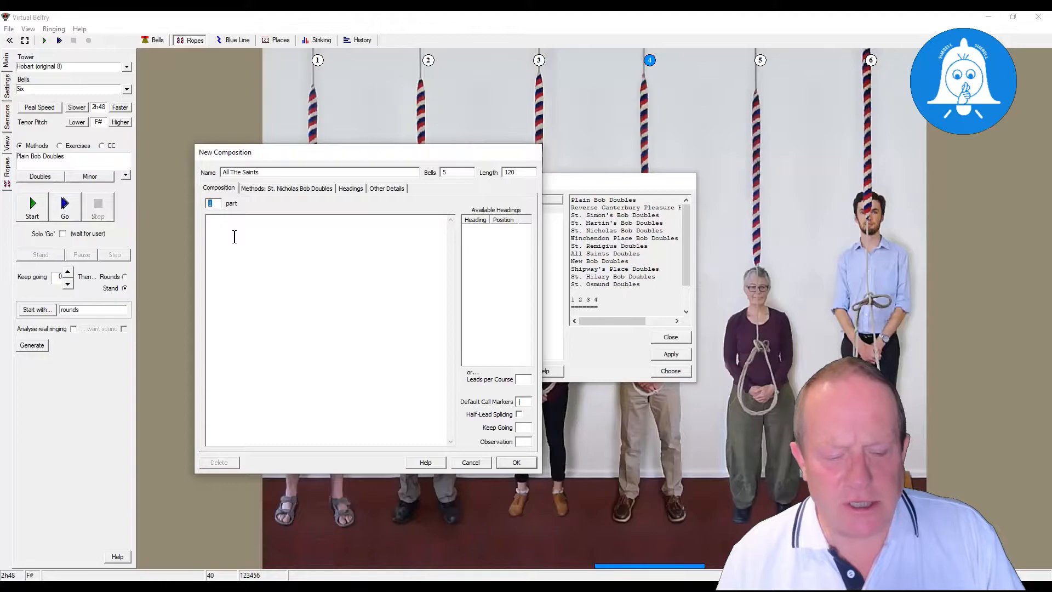
text(4)
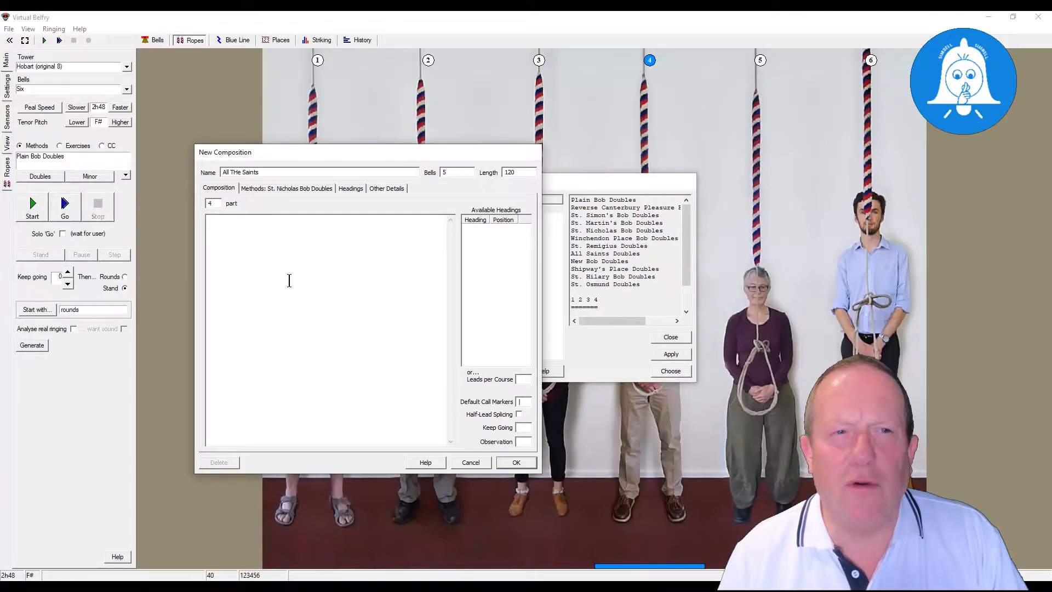
- Add St. Martin's Bob Doubles to the composition's methods with the label M
click(274, 196)
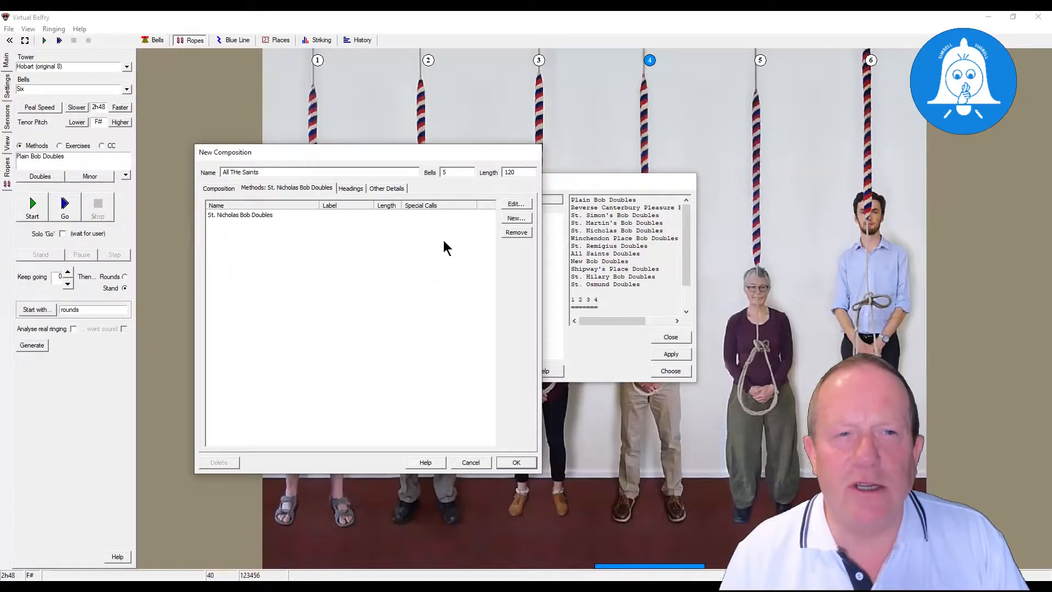
click(516, 219)
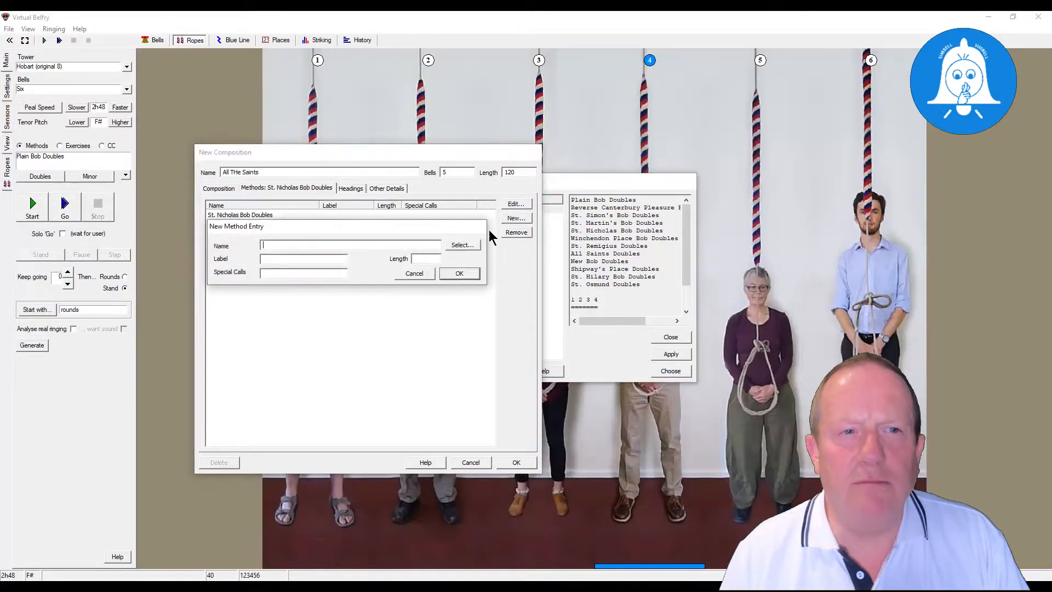
click(462, 245)
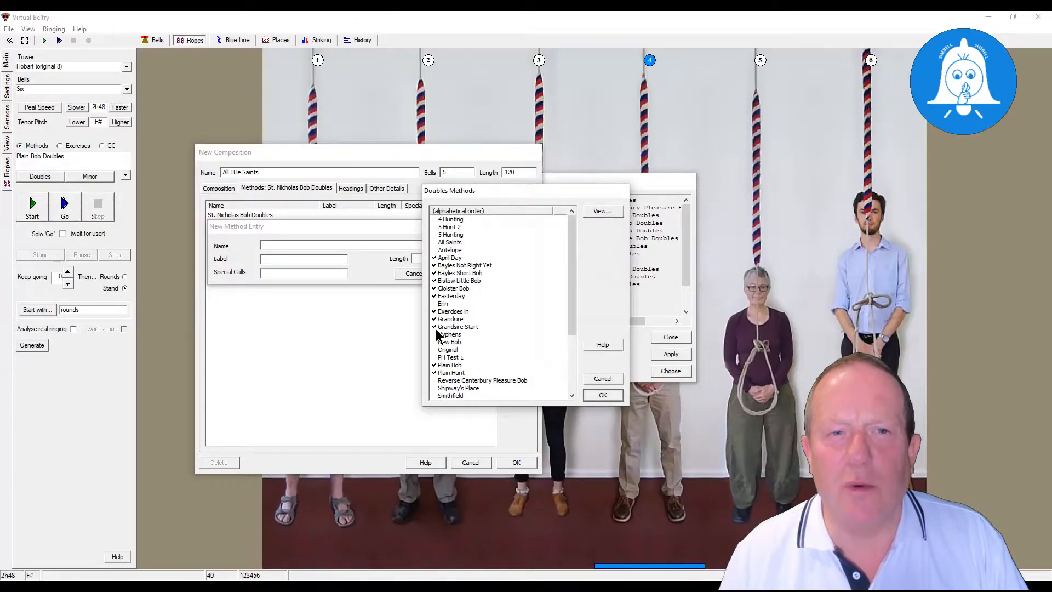
scroll(446, 367, down, 1)
scroll(446, 365, down, 3)
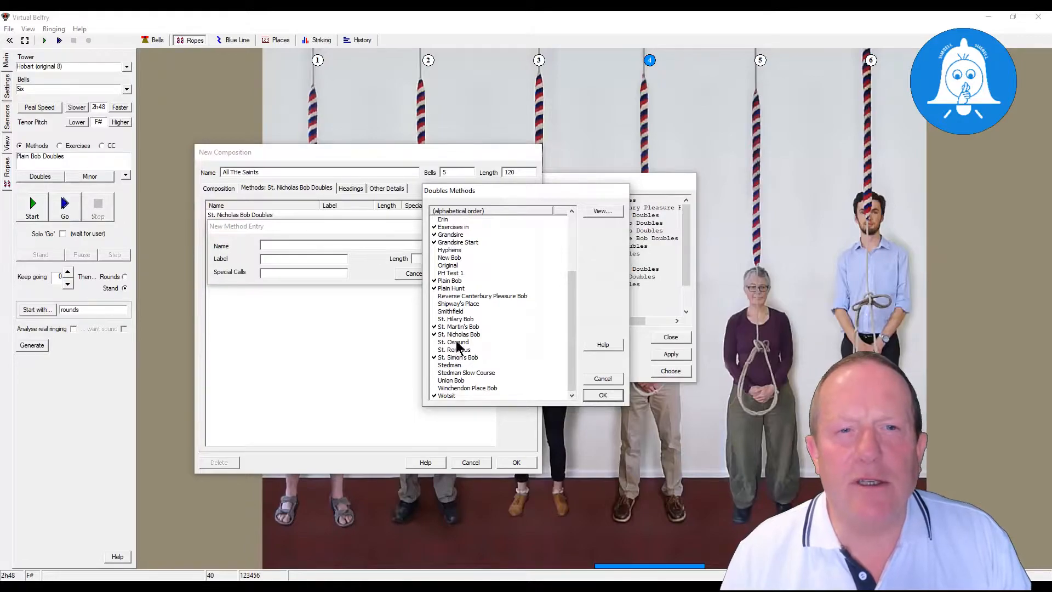
click(459, 326)
click(608, 392)
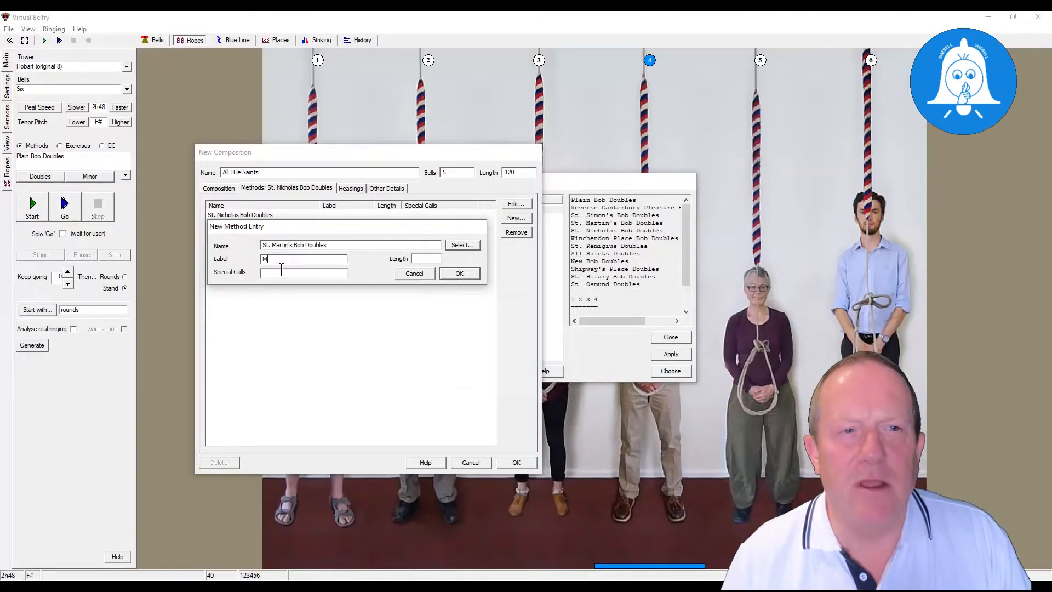
click(460, 274)
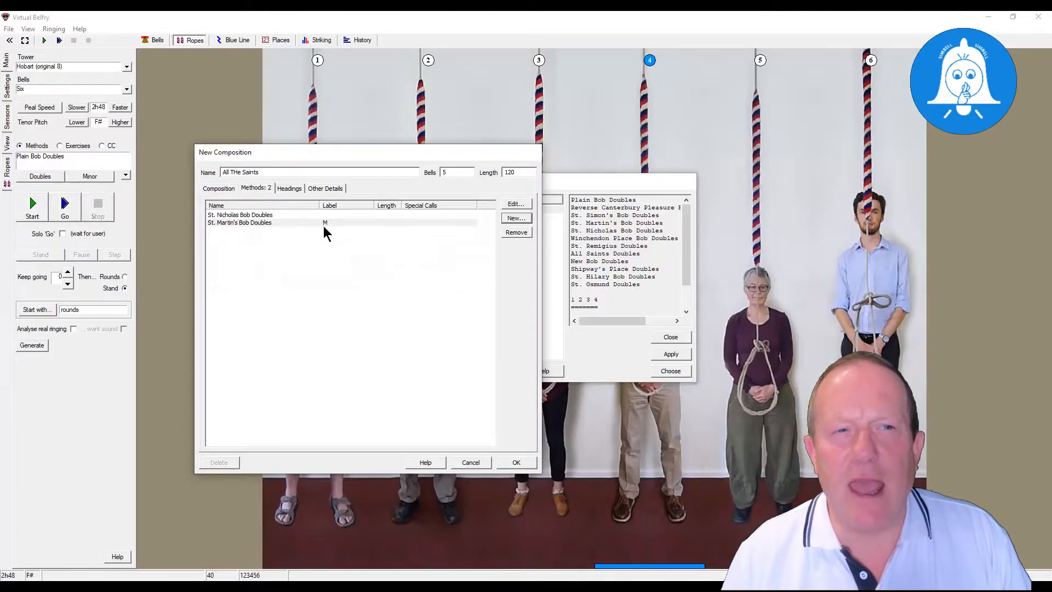
- Add St. Simon's Bob Doubles to the composition's methods with the label S
click(516, 219)
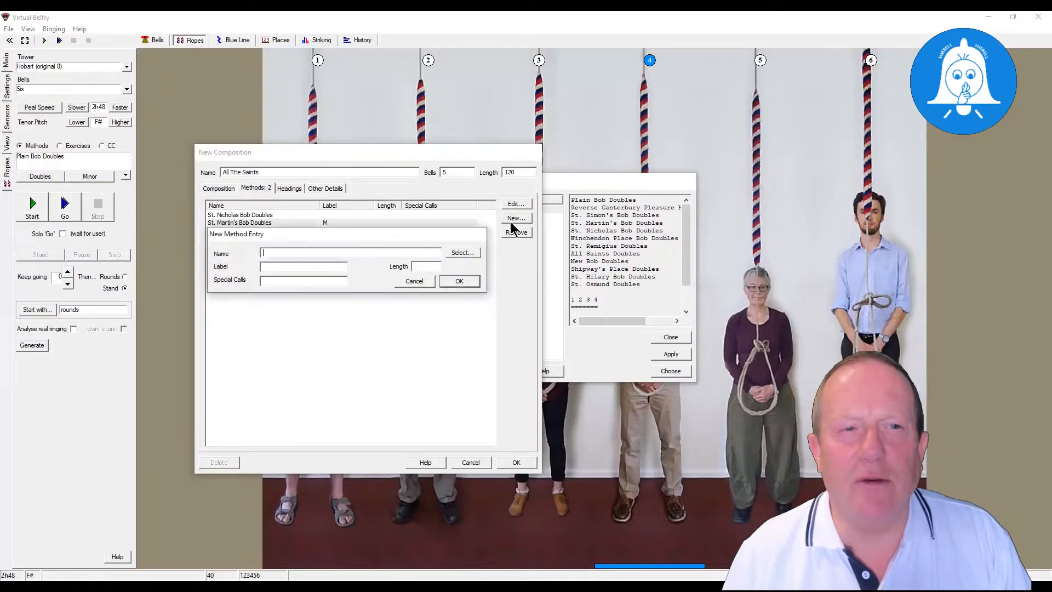
click(455, 253)
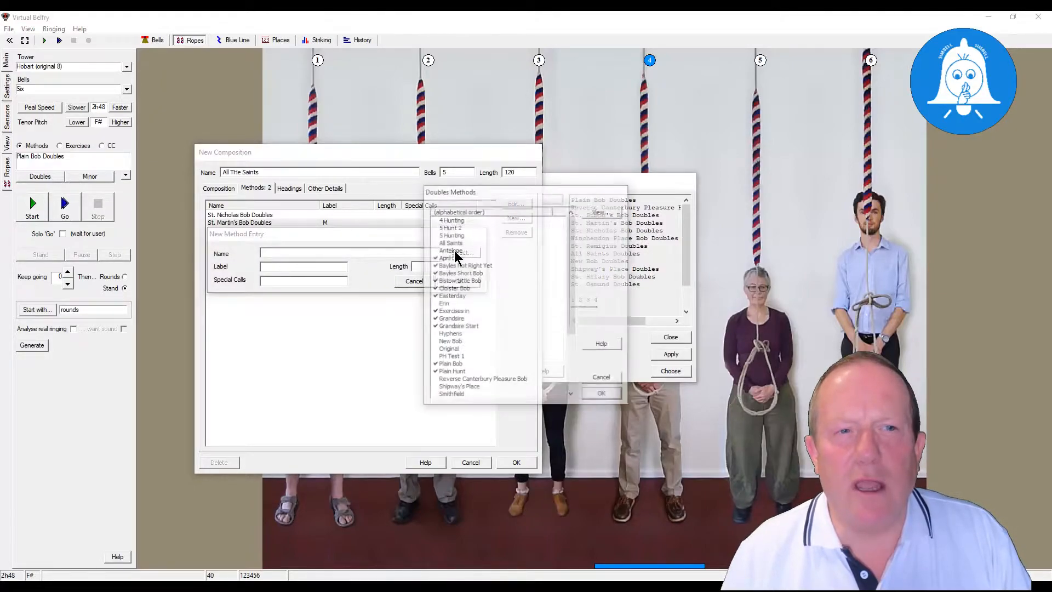
scroll(488, 334, up, 1)
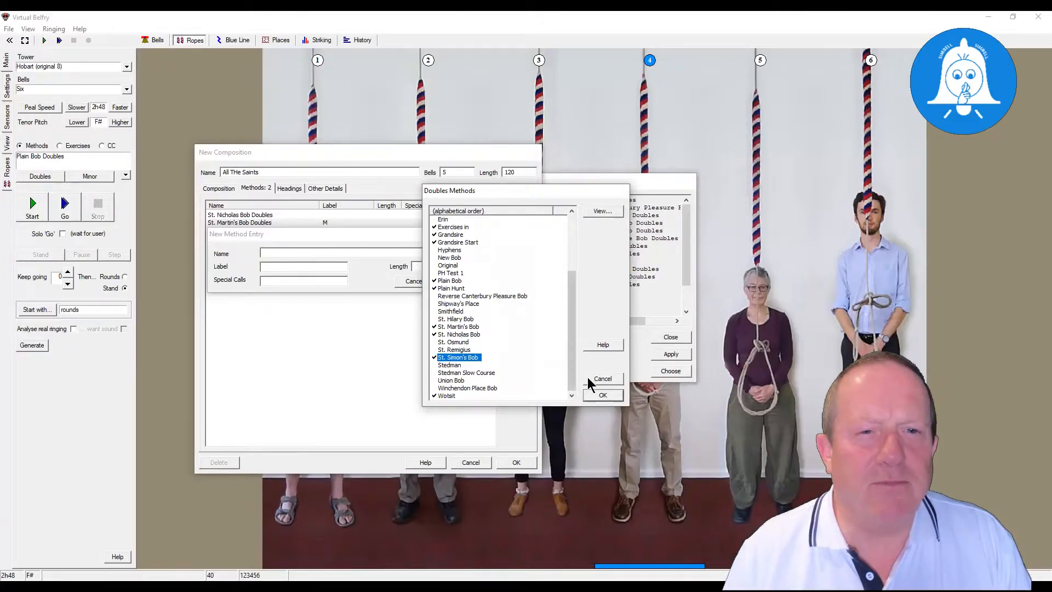
click(601, 395)
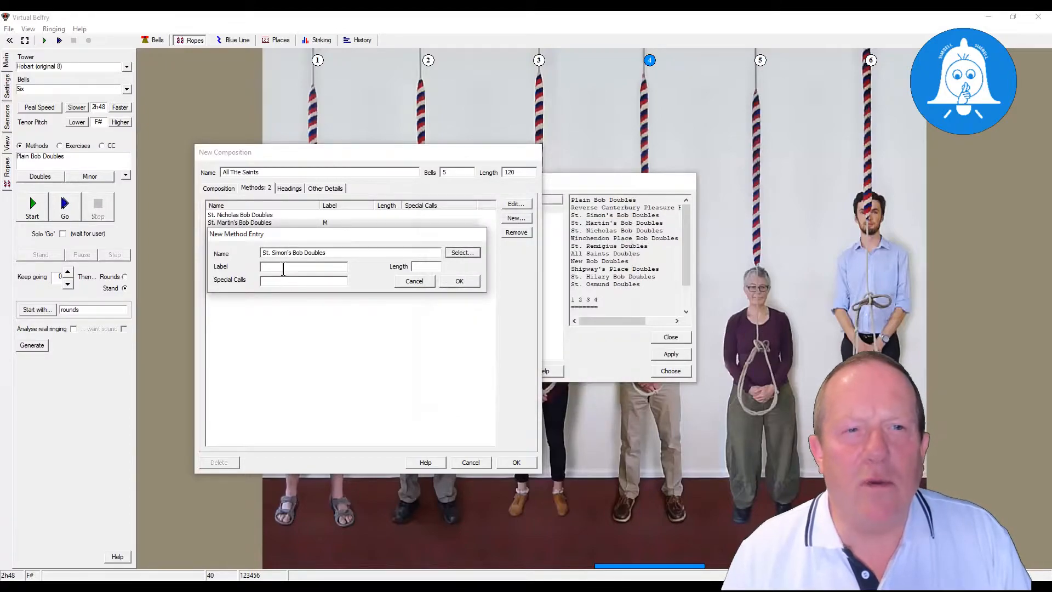
click(283, 269)
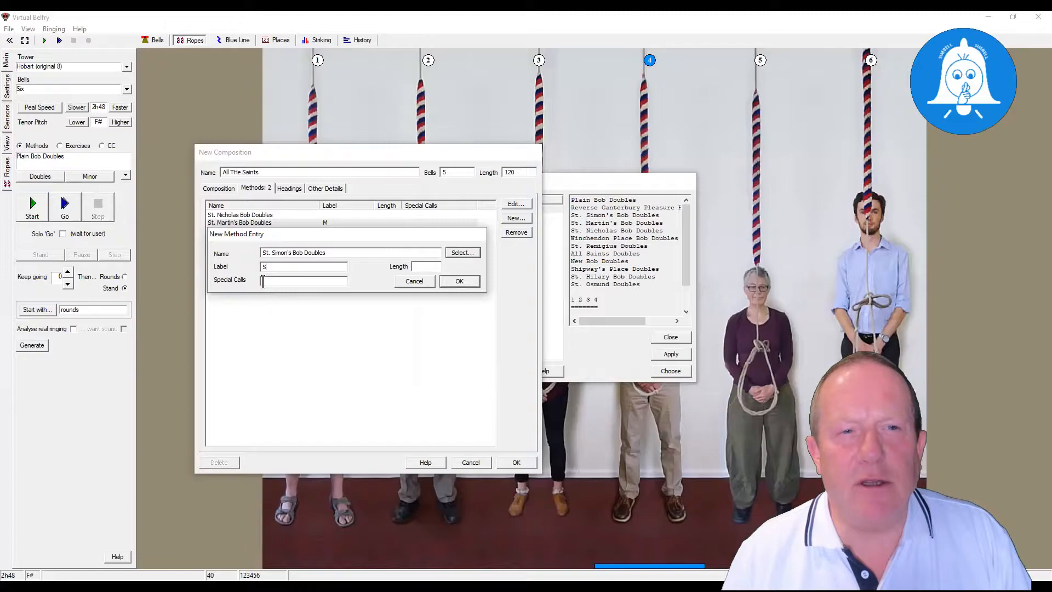
click(452, 281)
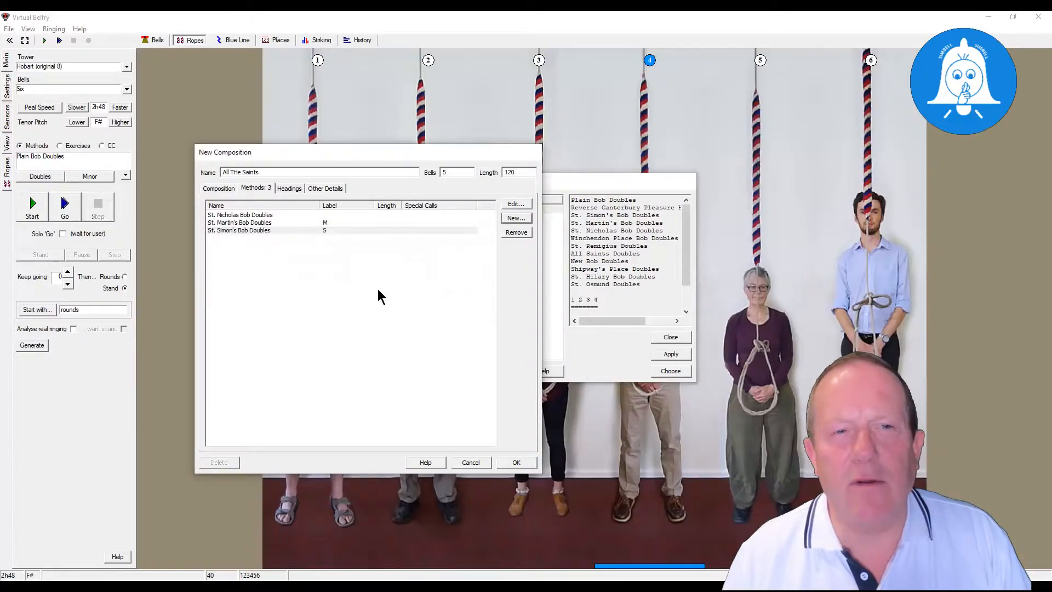
- Give the St. Nicholas Bob Doubles method entry the label N
click(329, 215)
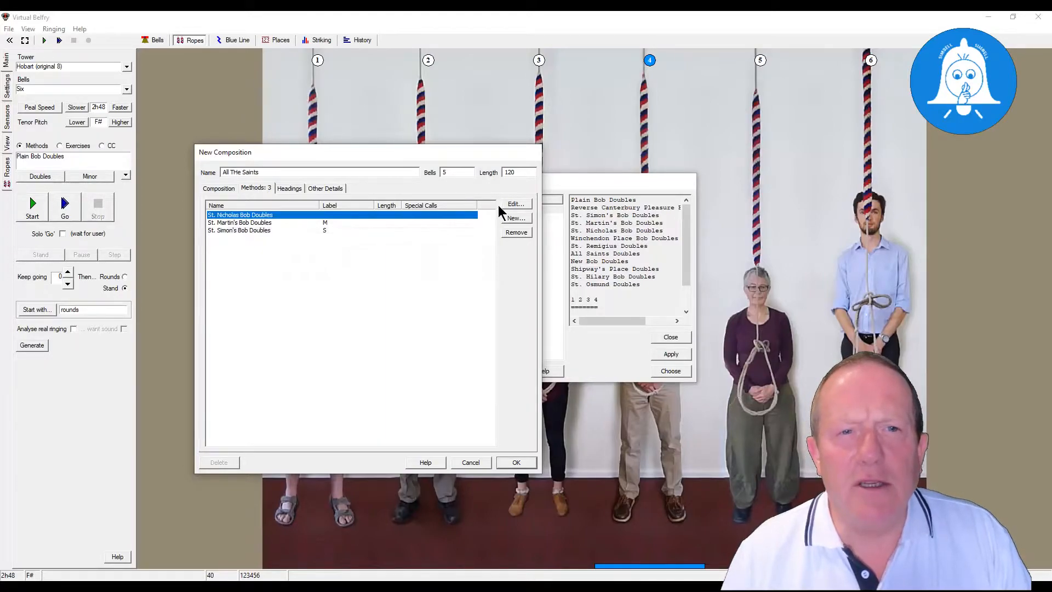
click(516, 207)
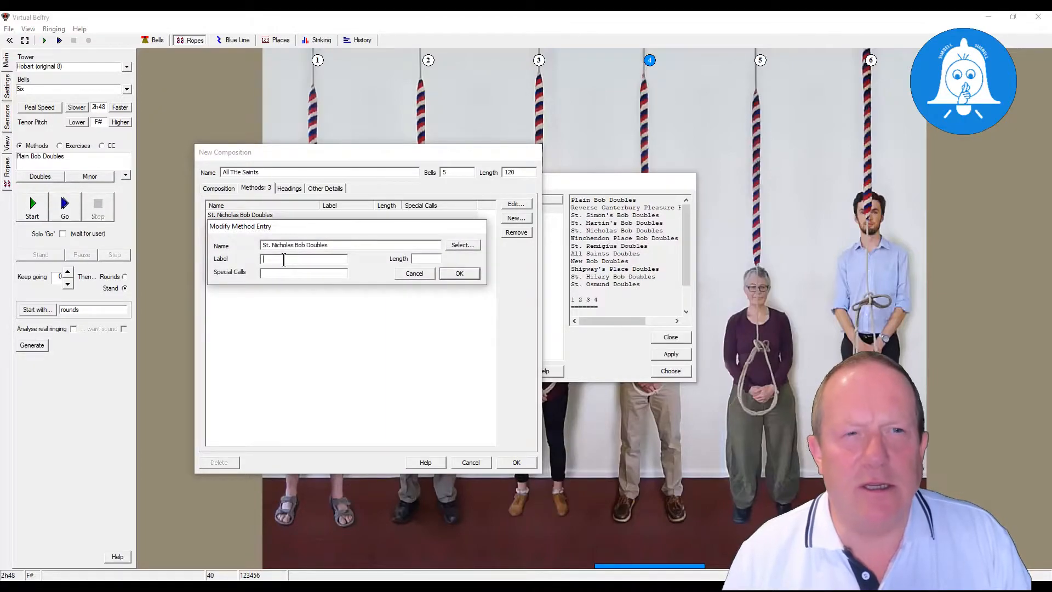
click(283, 260)
text(N)
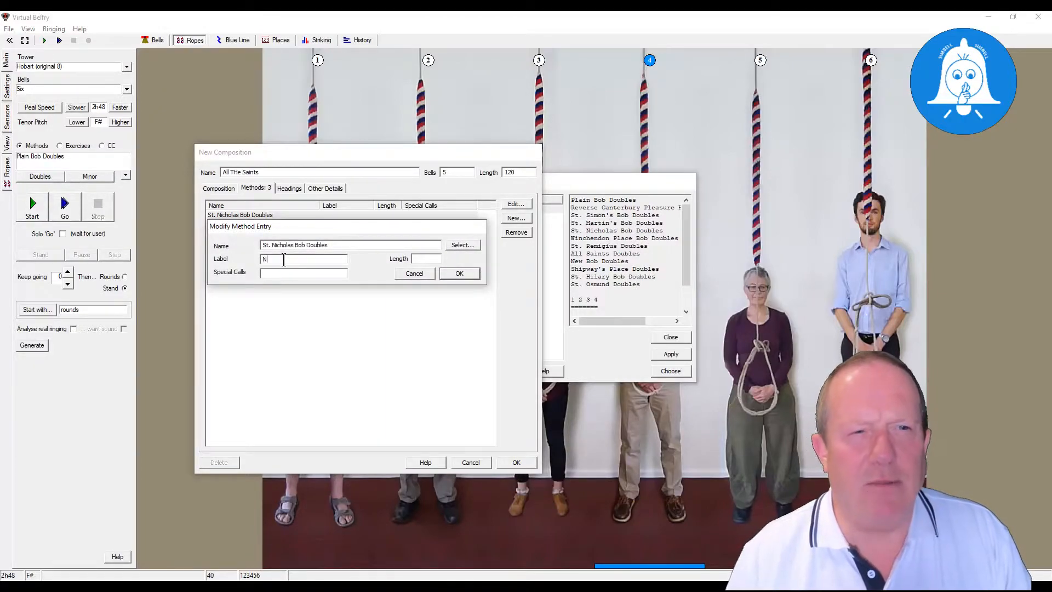
click(465, 274)
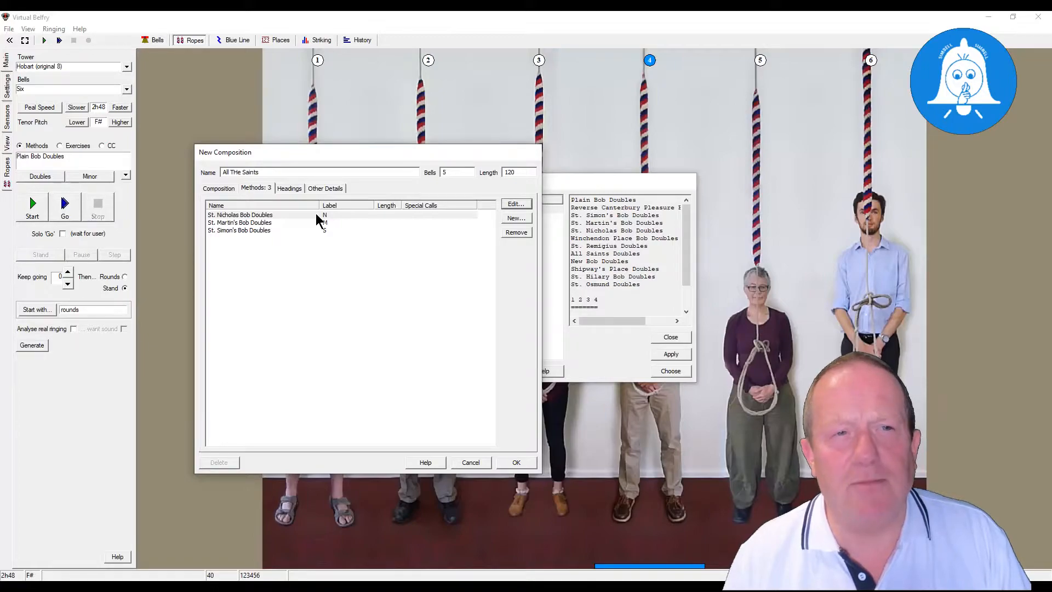
- Enter the composer's full name in the new composition's details
click(297, 191)
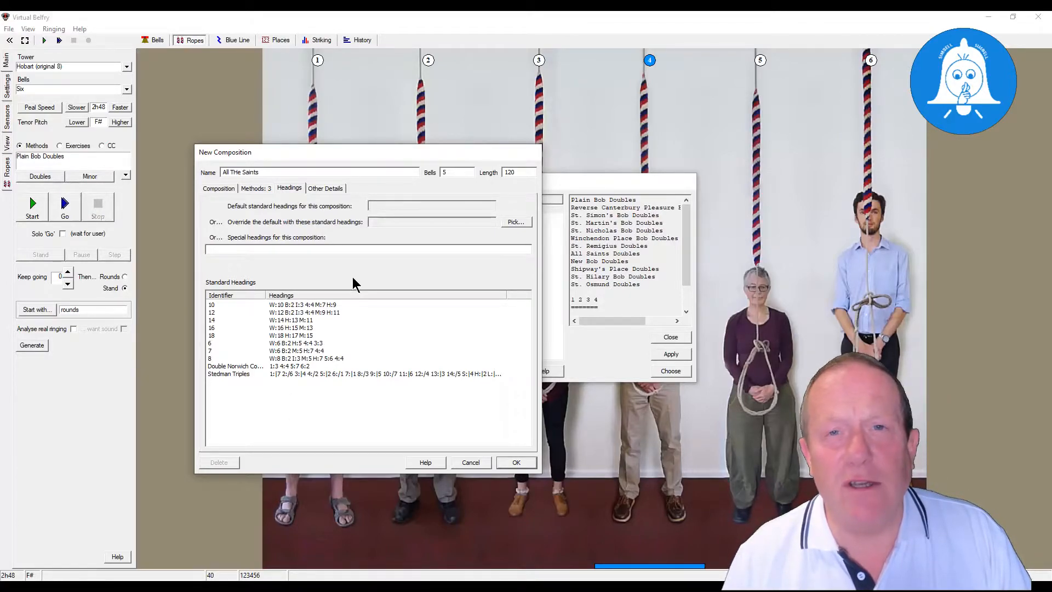
click(333, 188)
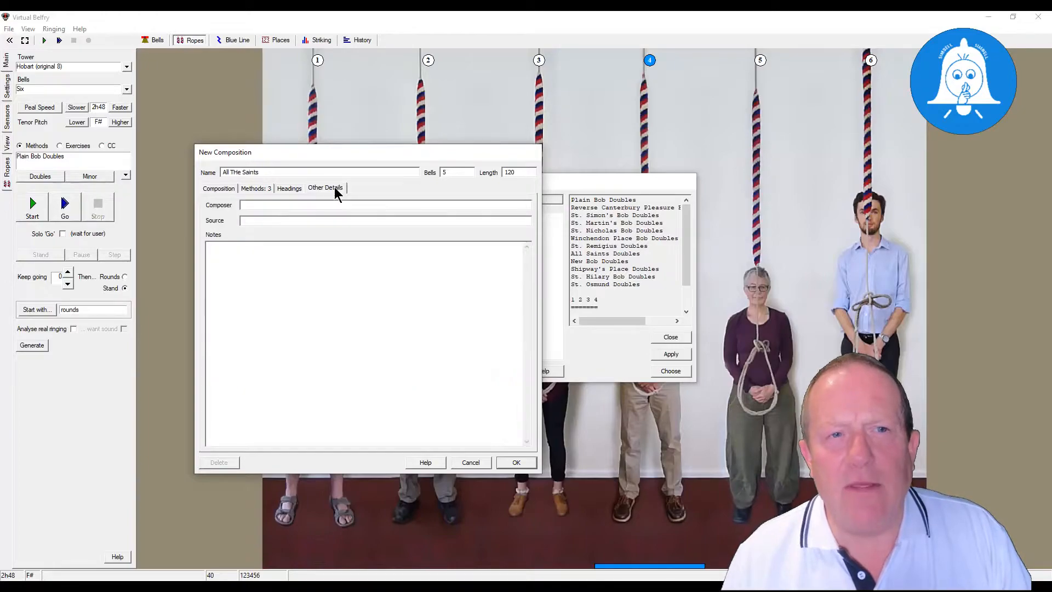
click(273, 204)
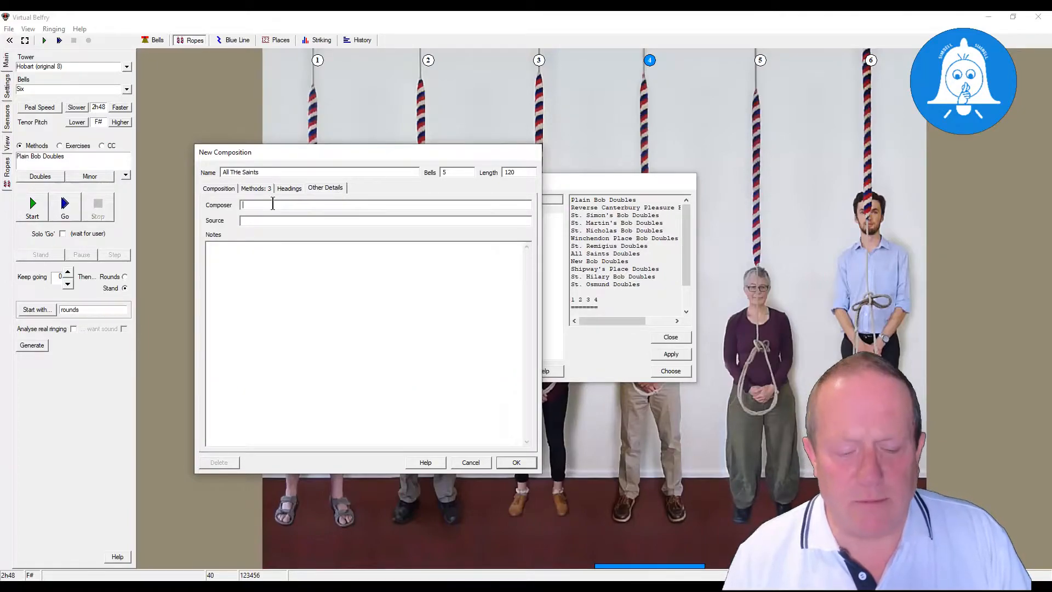
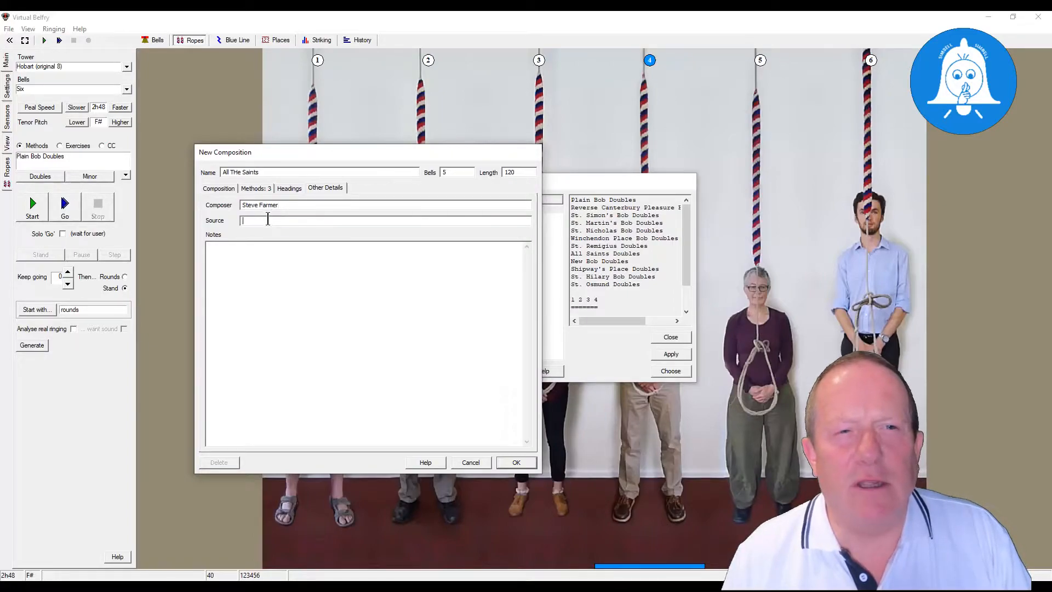
- Write a note in the composition's details that thanks the helper by full name for his help
click(252, 264)
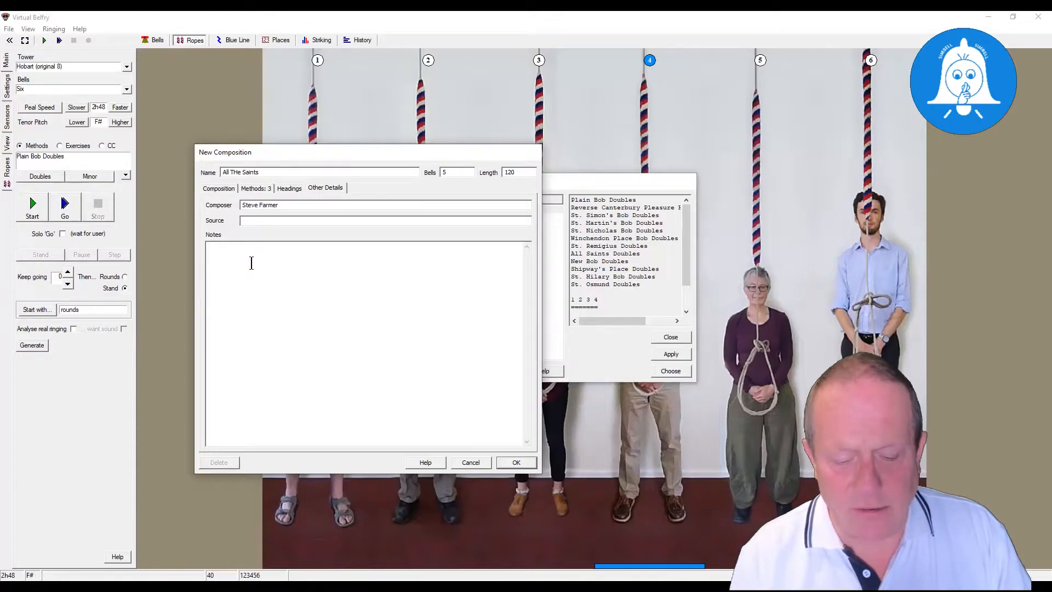
text(Thank )
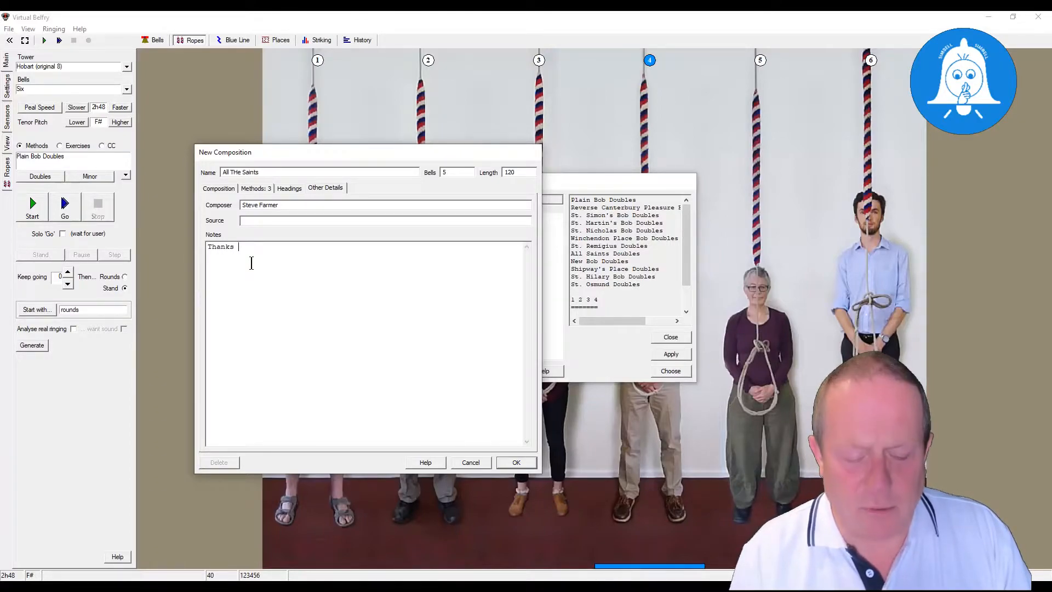
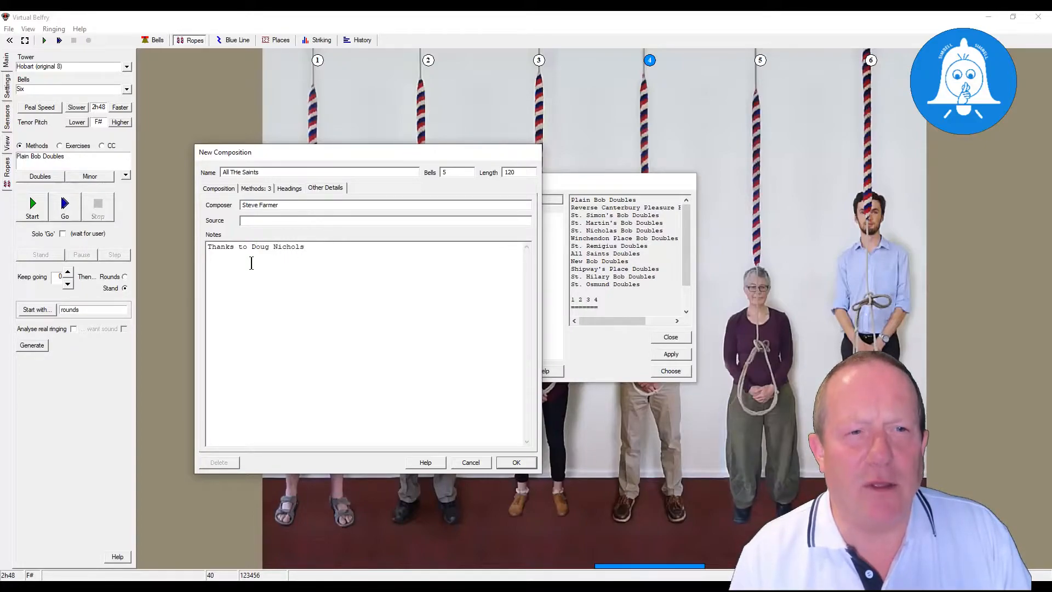
text( for )
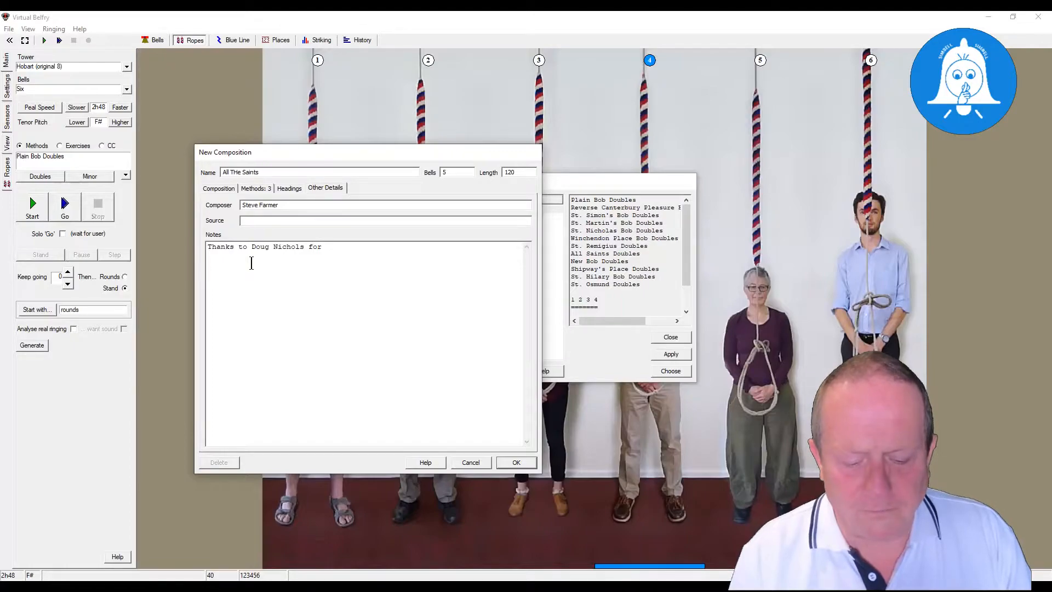
text(his help)
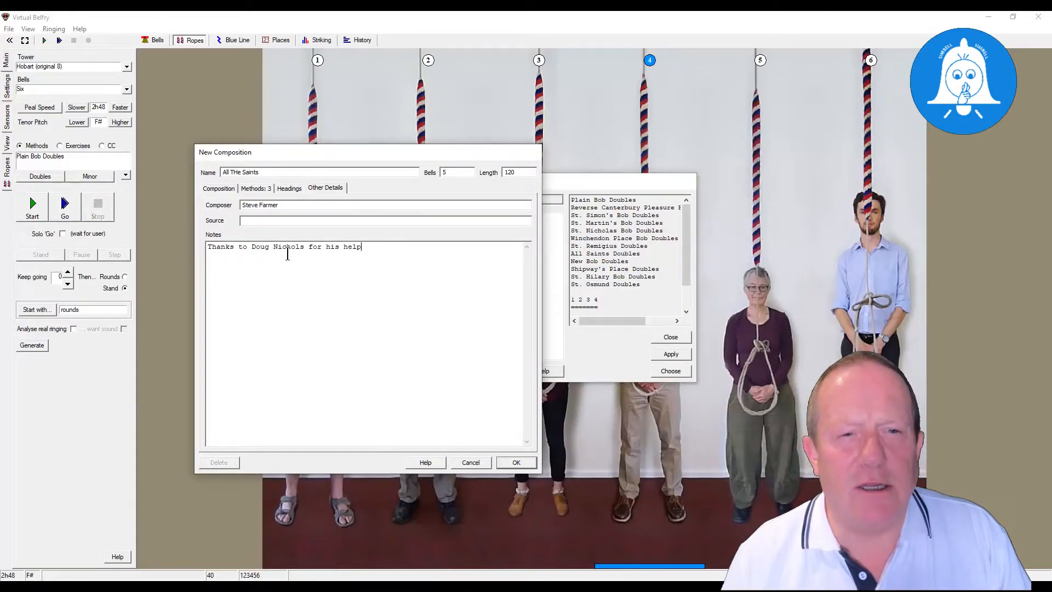
- Write the composition's calling as a bob followed by the spliced method sequence: - NNNNMMMMSSSS
click(221, 189)
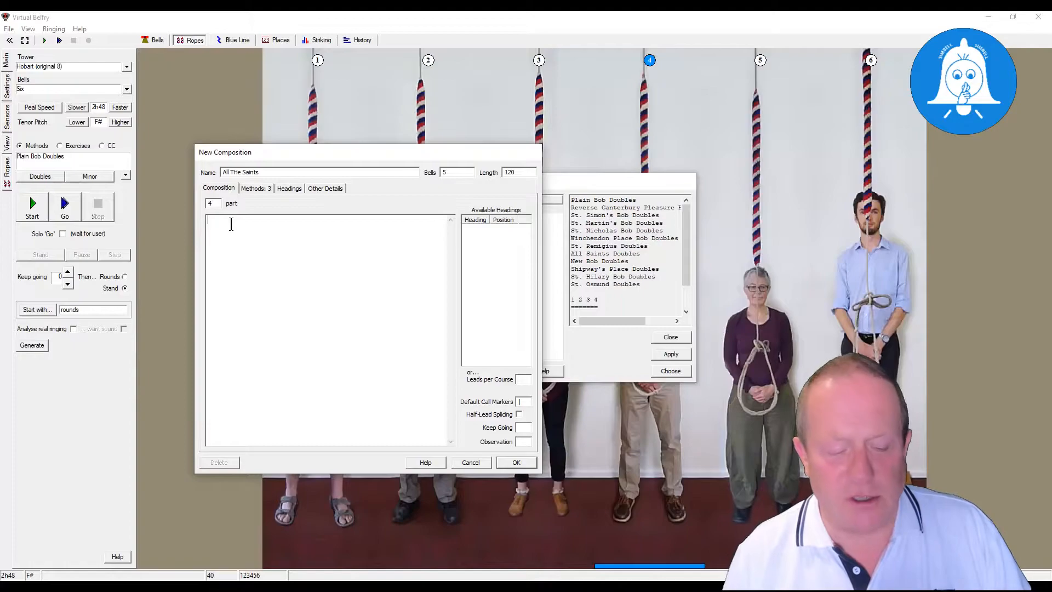
text(-)
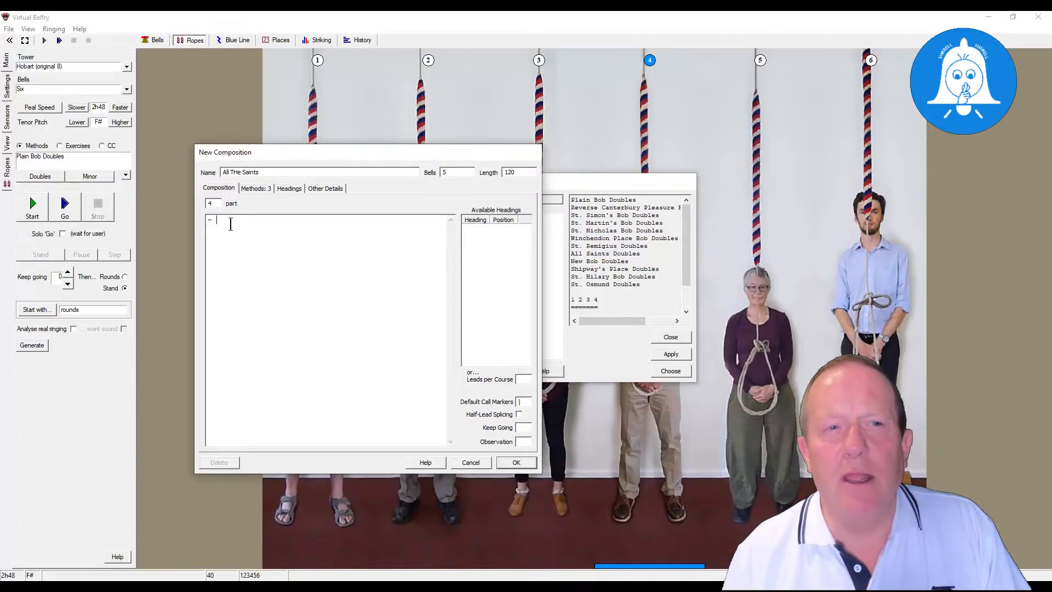
click(246, 189)
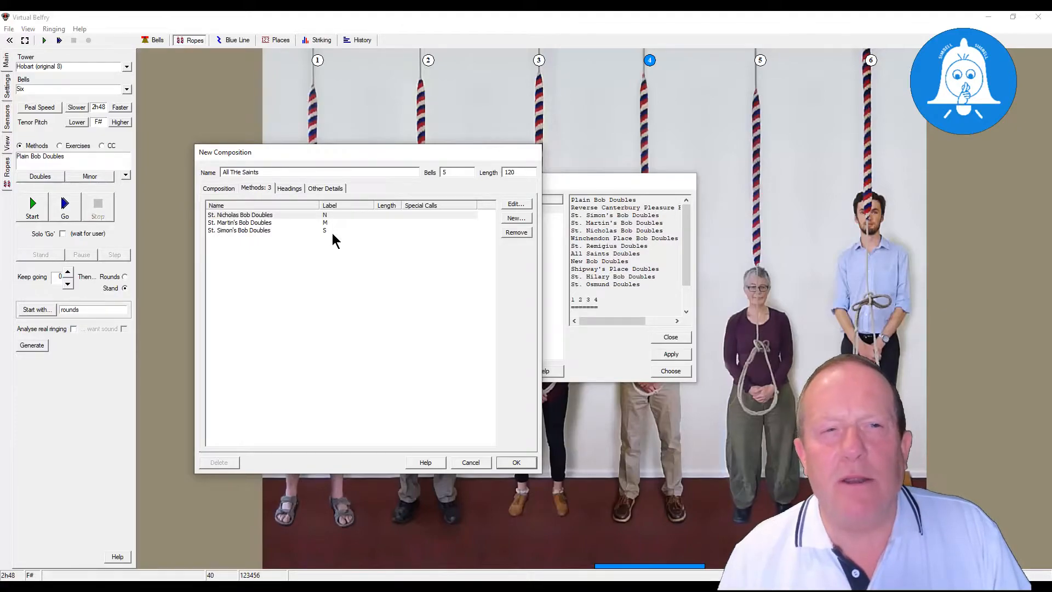
click(218, 188)
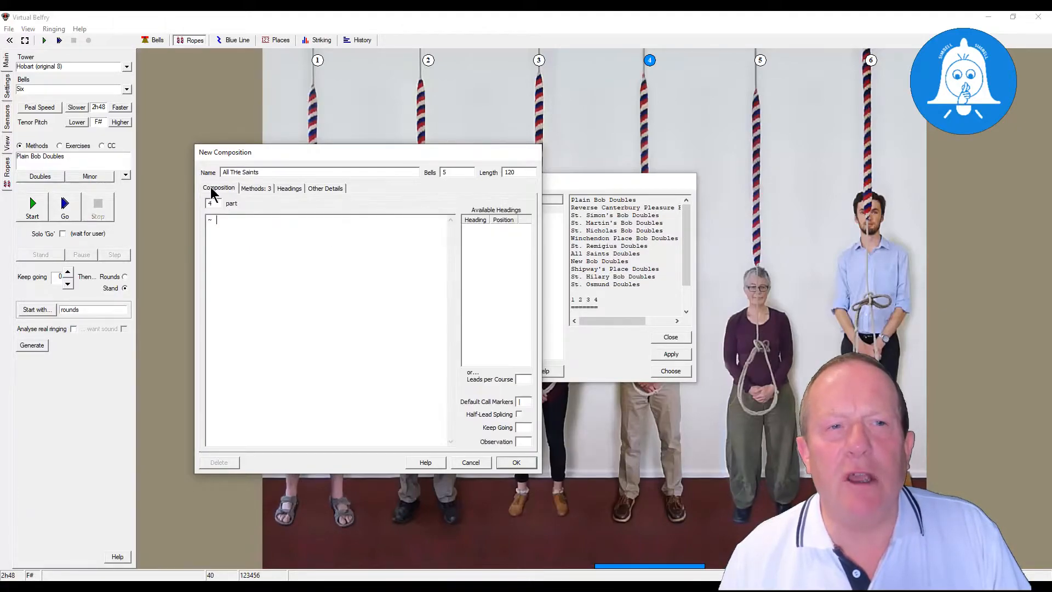
click(232, 224)
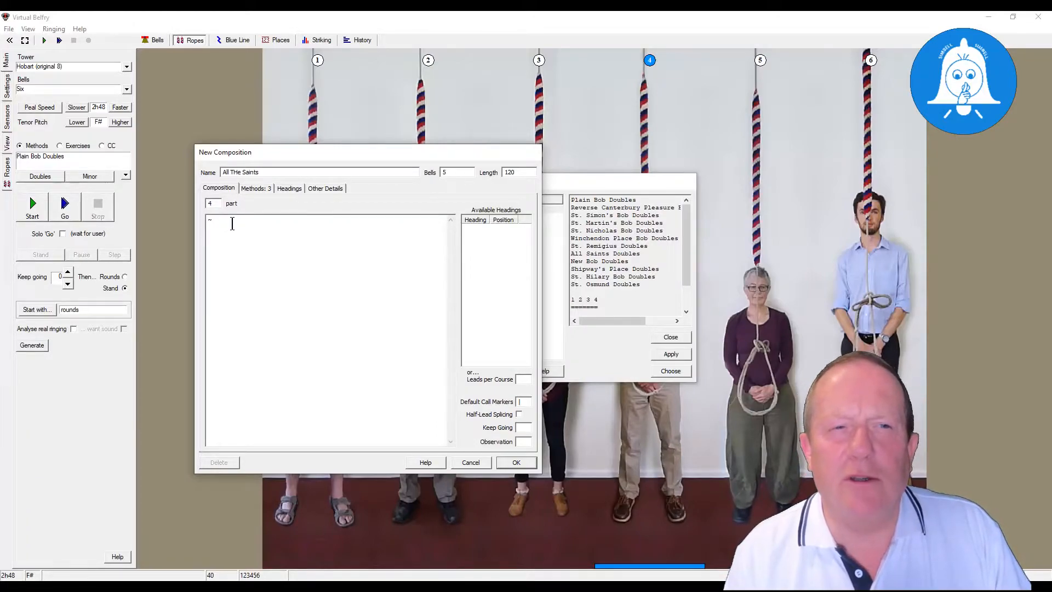
text(N)
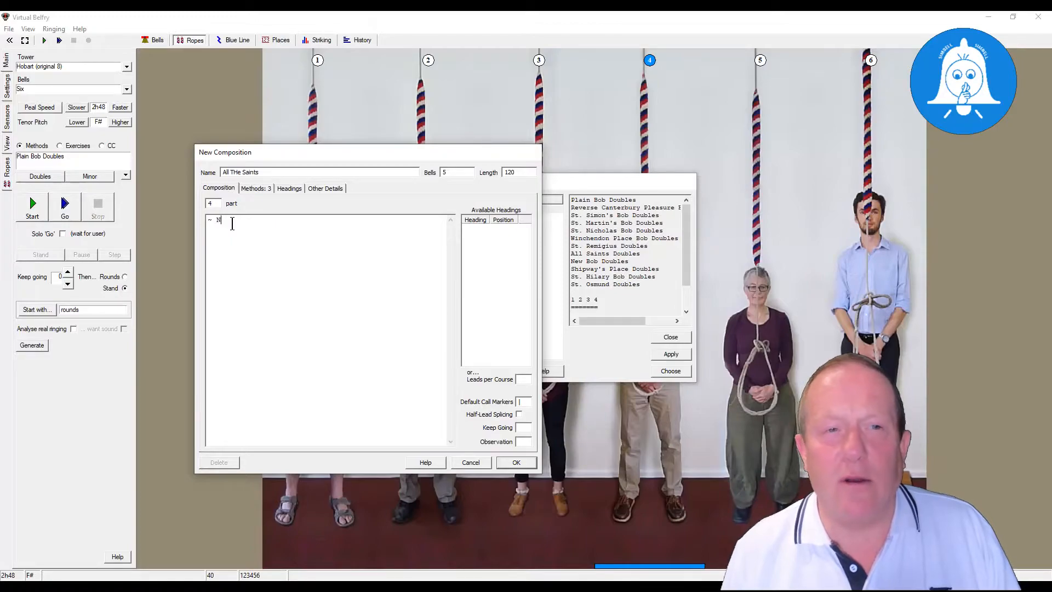
text(NNN)
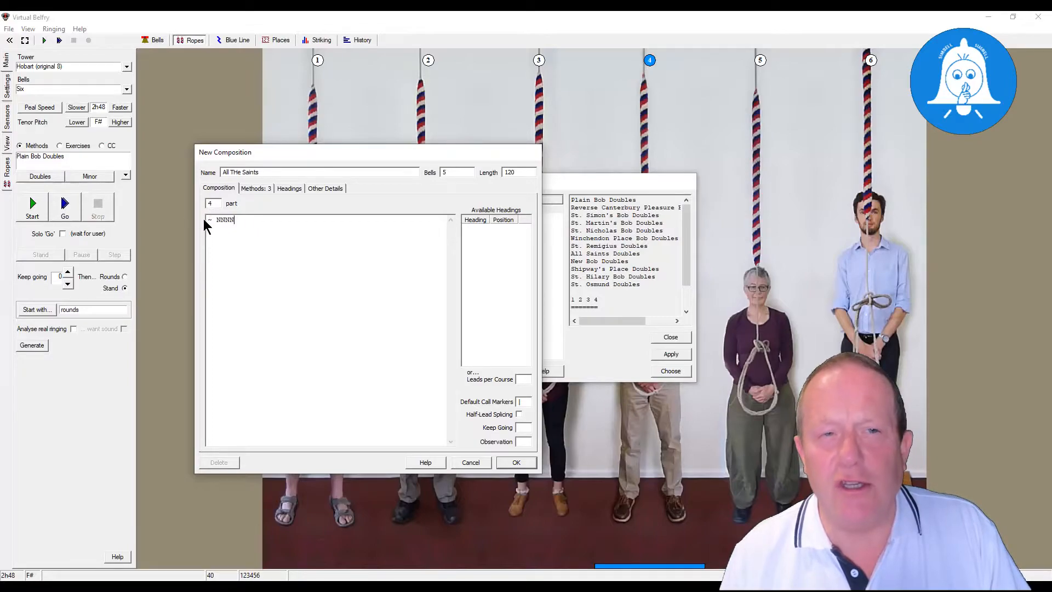
text(MMM)
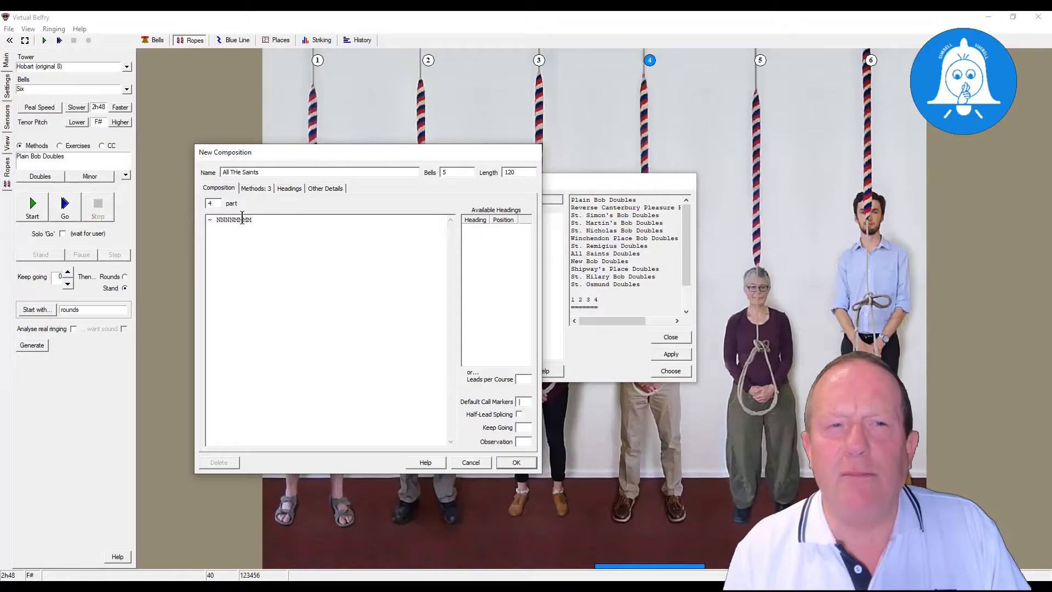
text(SSSS)
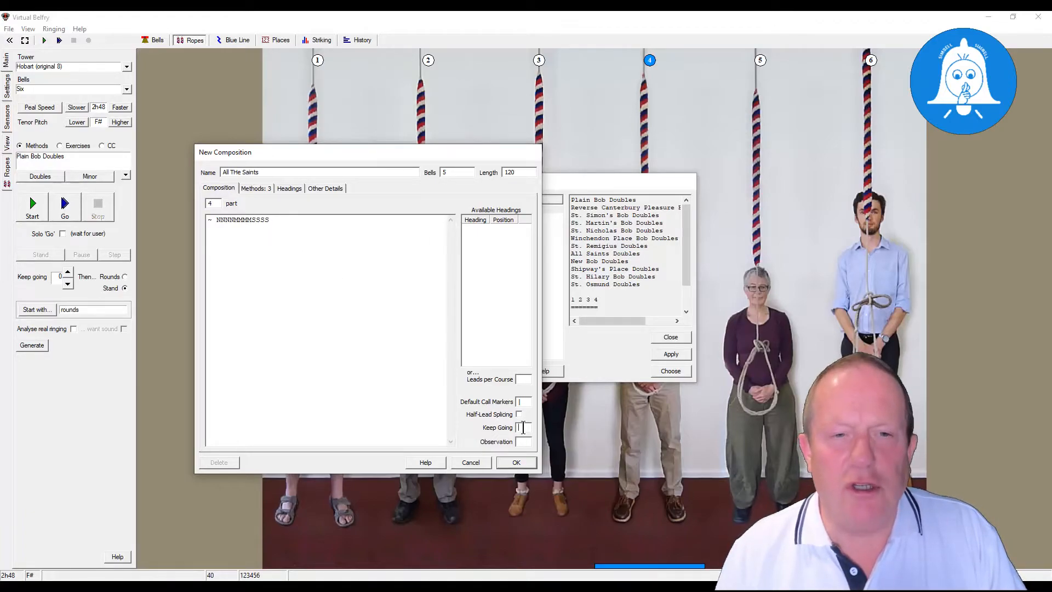
- Save the composition with Keep Going set to 2 and choose All THe Saints for ringing
text(2)
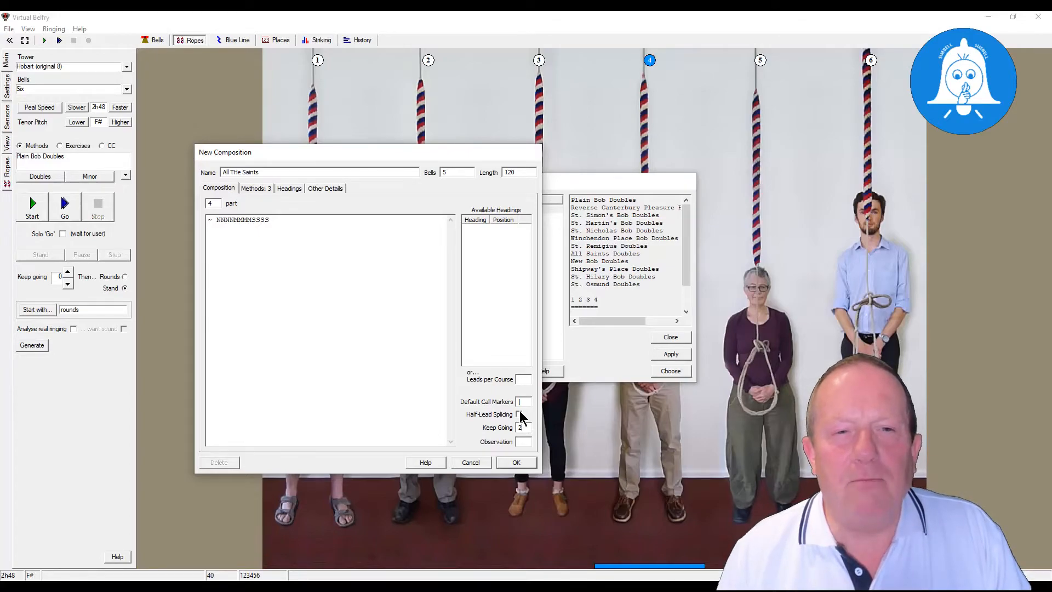
click(523, 463)
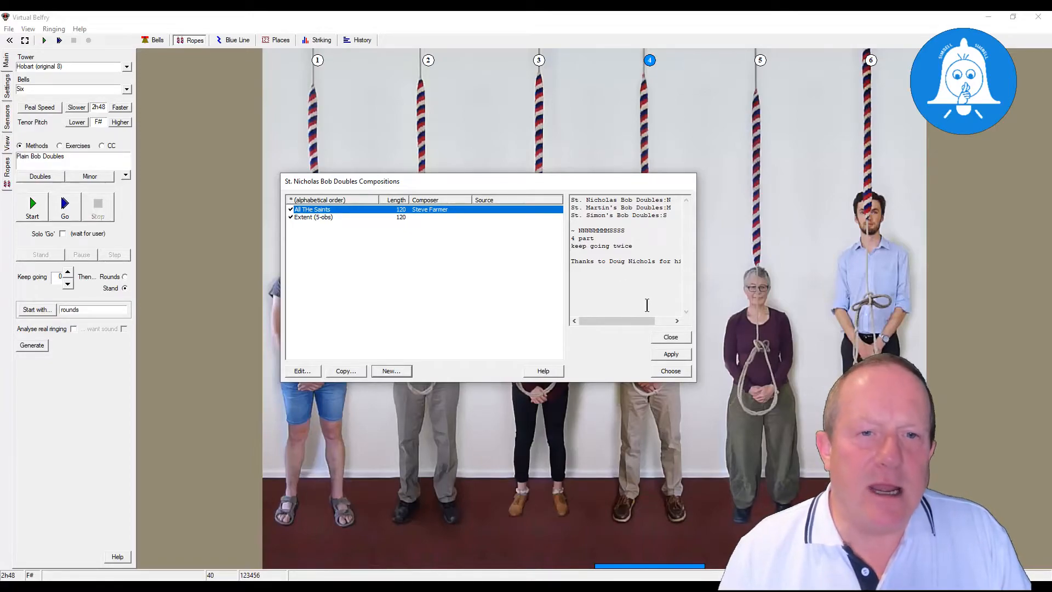
click(677, 372)
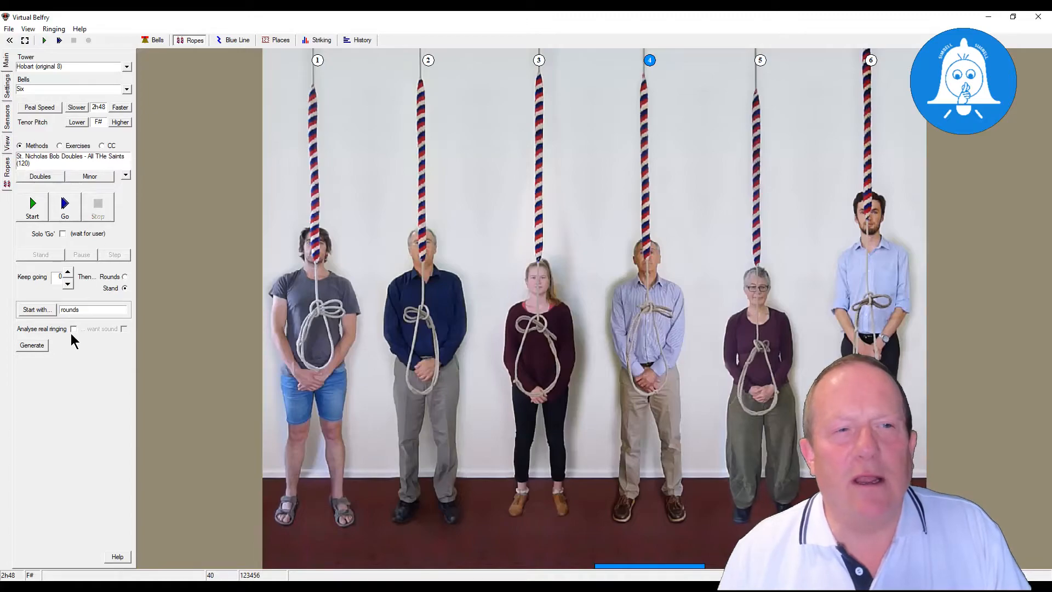
- Generate the chosen composition and examine its blue line from the first row to the last, including each change of method
click(40, 347)
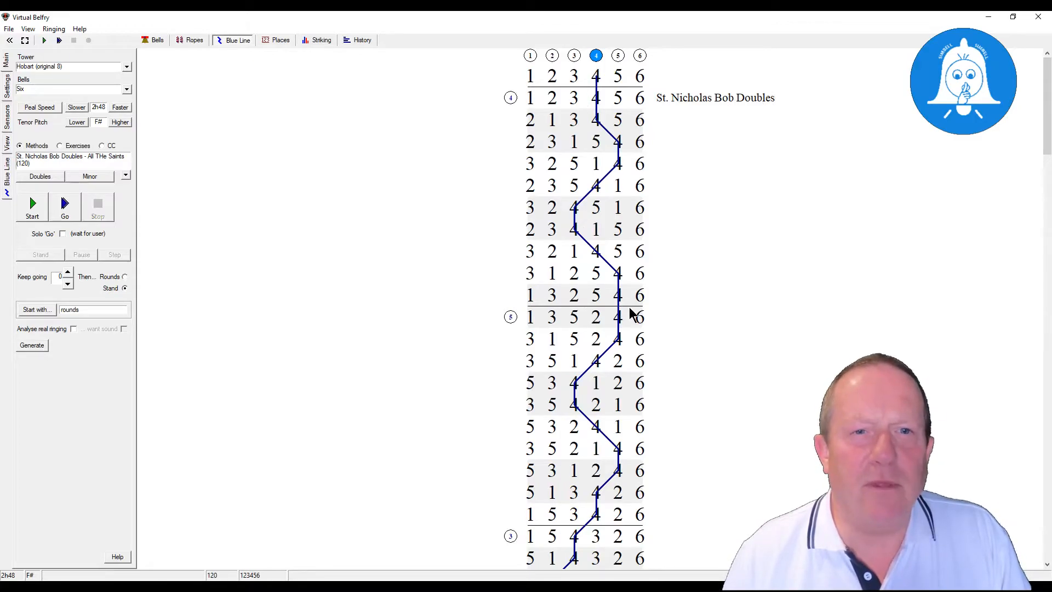
scroll(629, 312, down, 3)
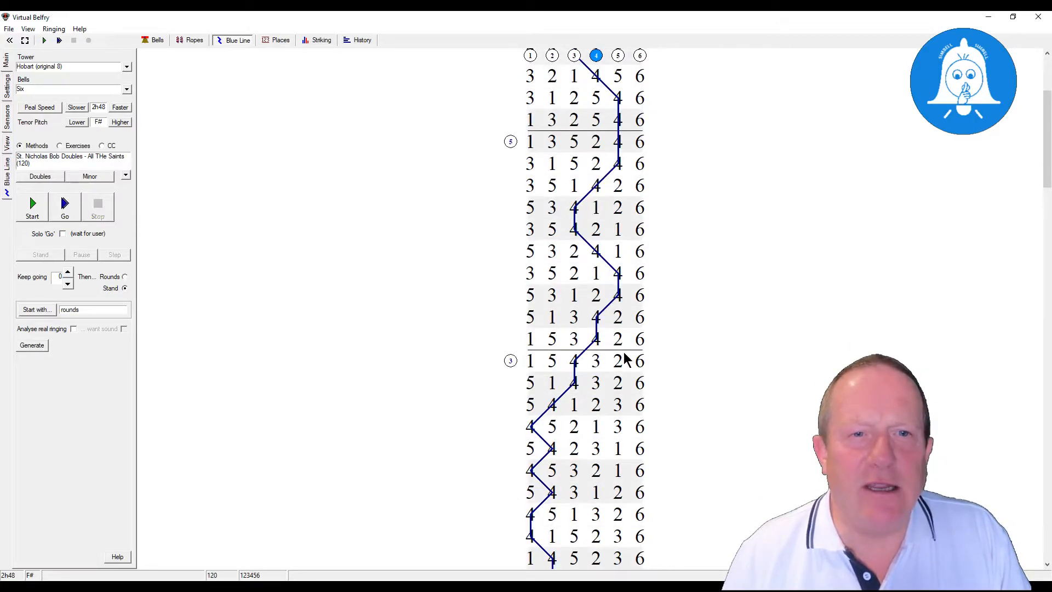
scroll(629, 356, down, 2)
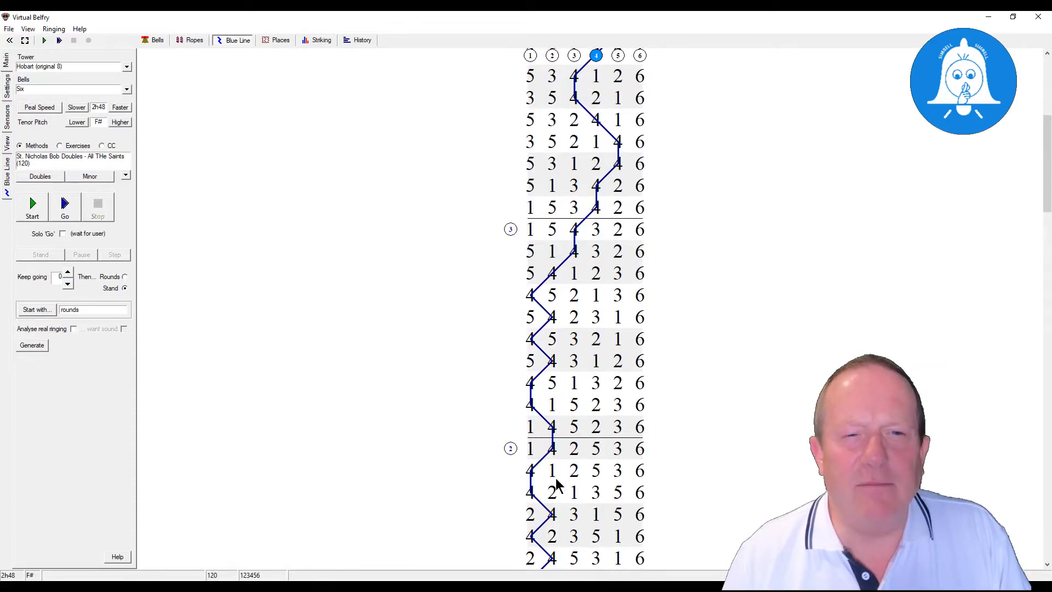
scroll(556, 471, down, 3)
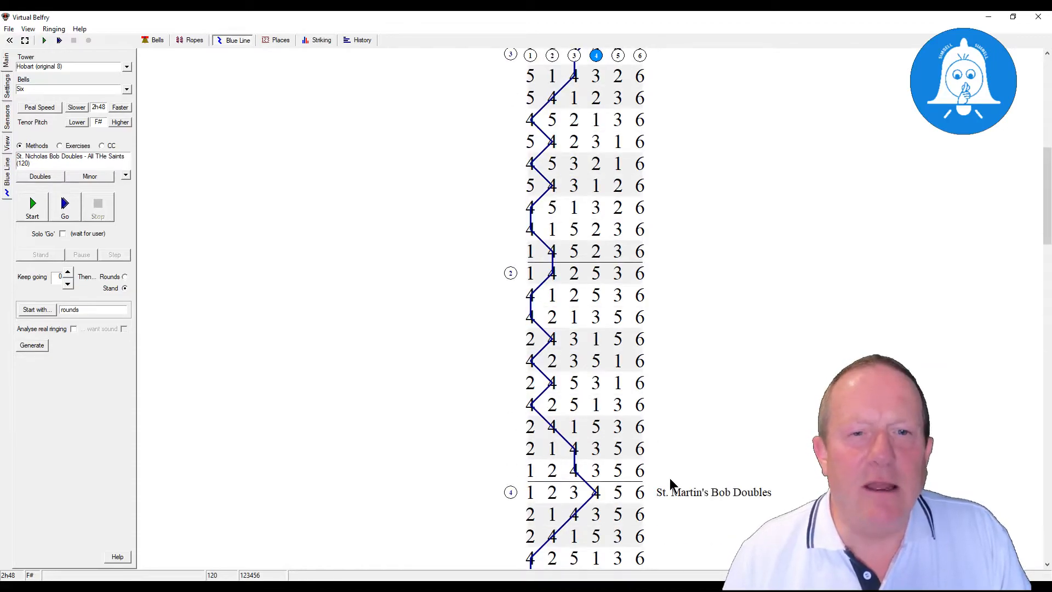
scroll(692, 471, down, 3)
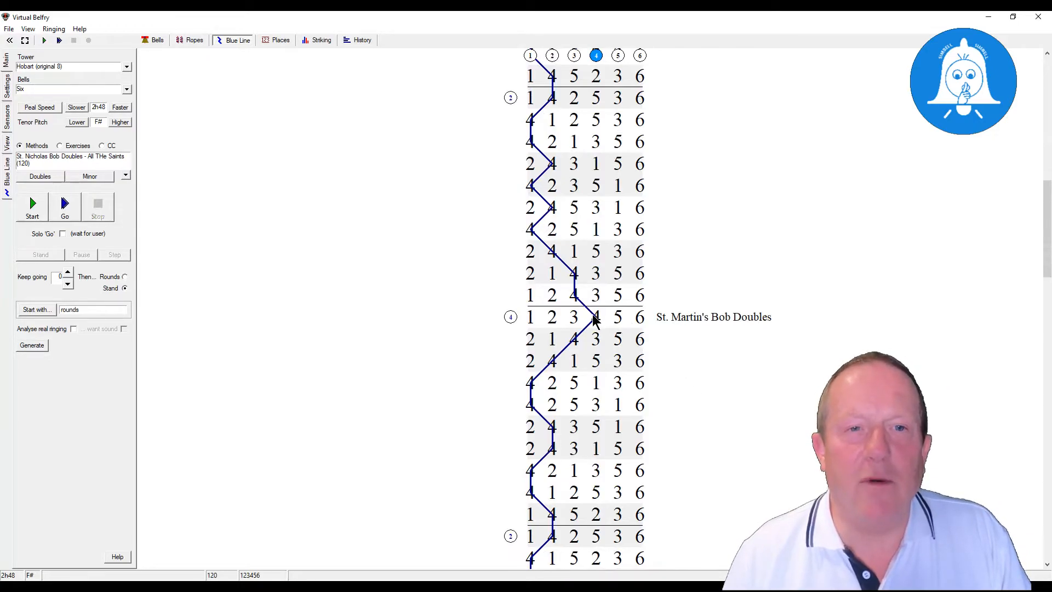
scroll(555, 400, down, 4)
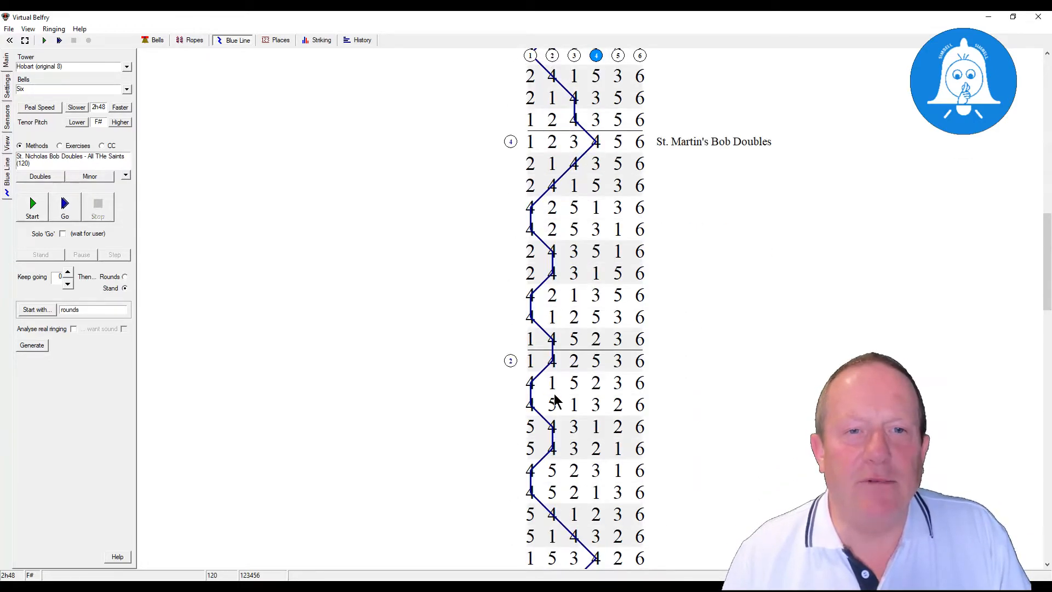
scroll(555, 400, down, 3)
scroll(568, 465, down, 3)
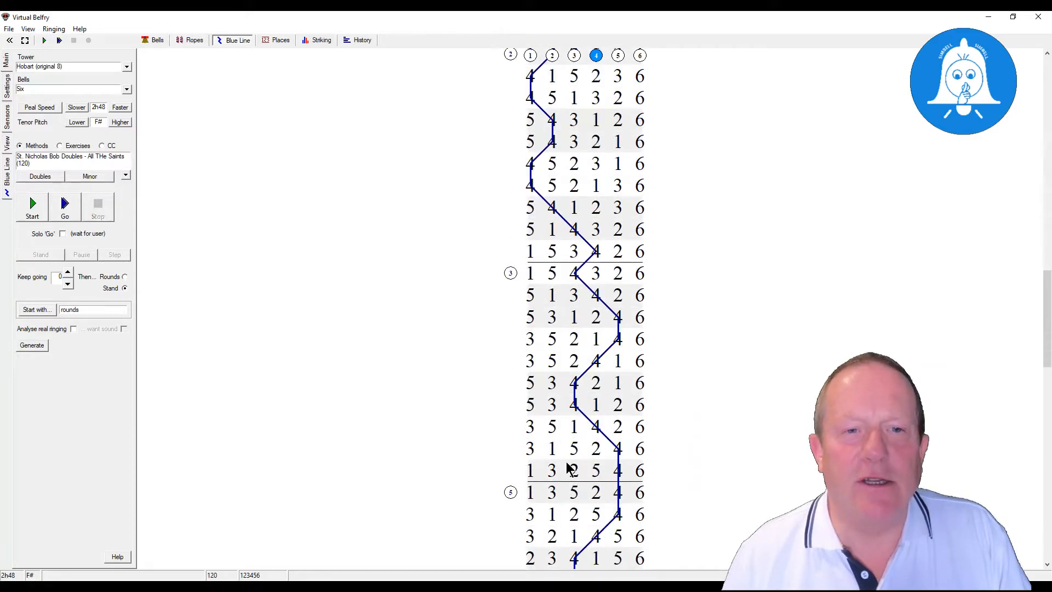
scroll(603, 482, down, 4)
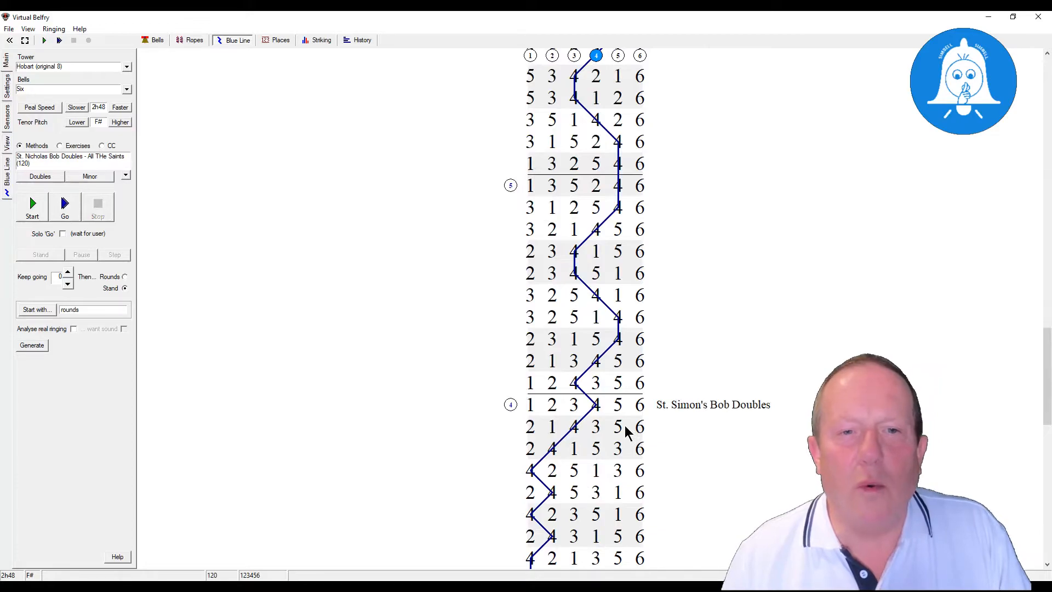
scroll(626, 428, down, 4)
scroll(626, 430, down, 4)
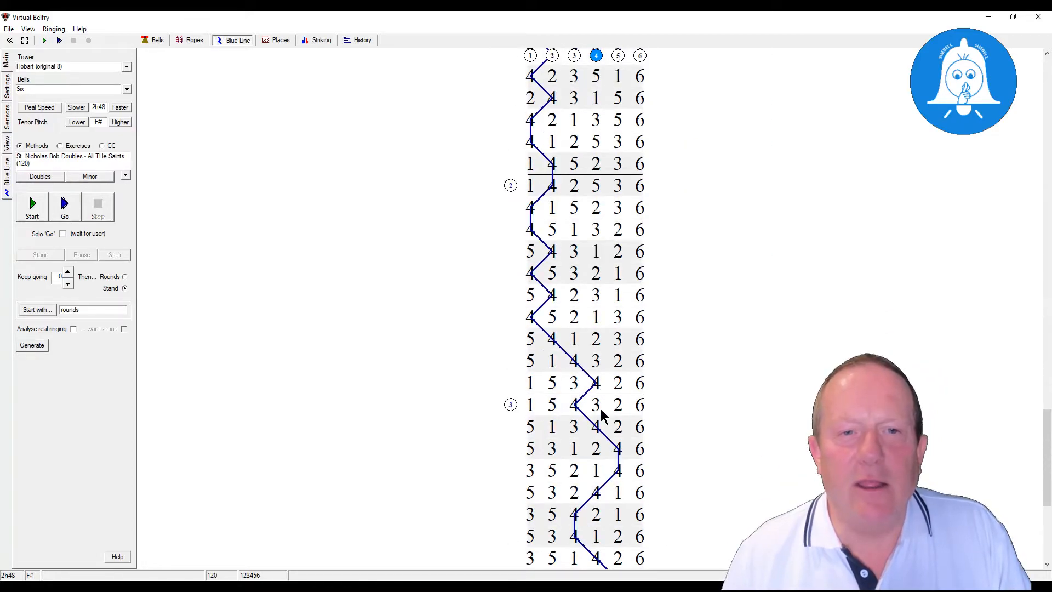
scroll(611, 431, down, 5)
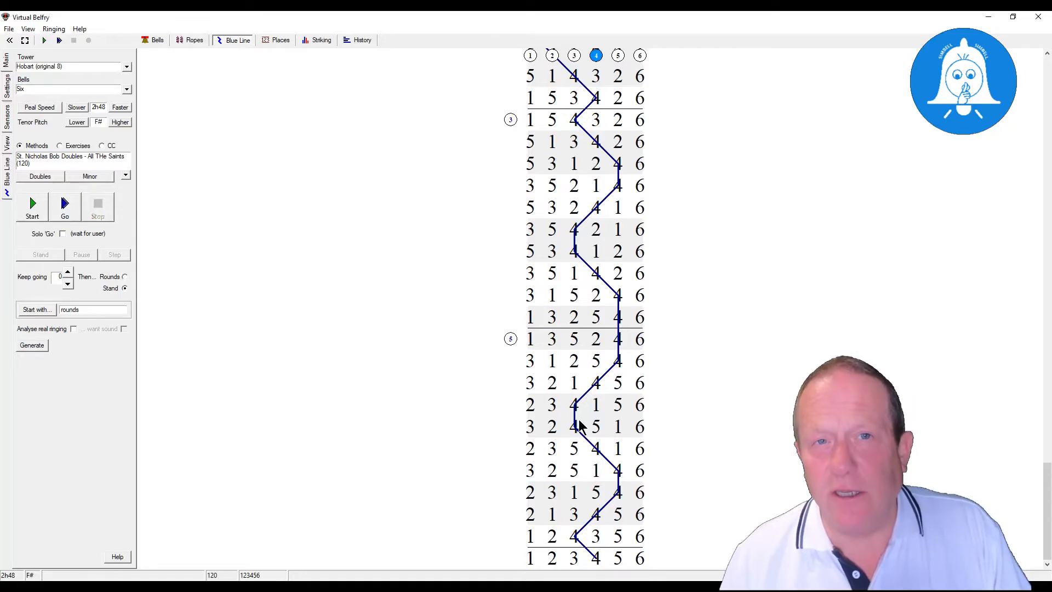
- Check the ringing choices for St. Martin's and St. Simon's Bob Doubles for the All THe Saints composition
click(49, 179)
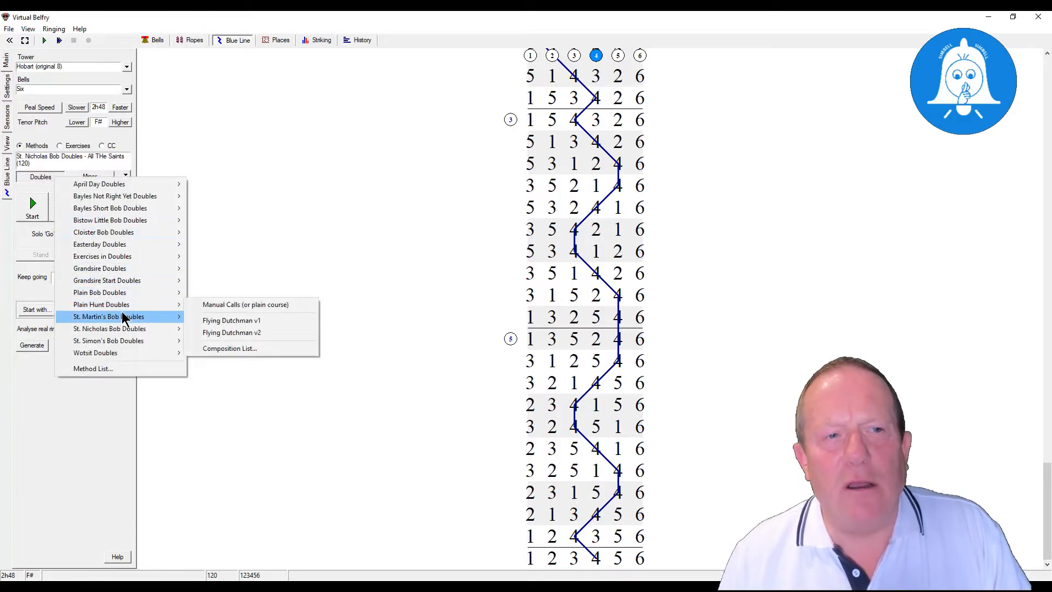
mouse_move(123, 318)
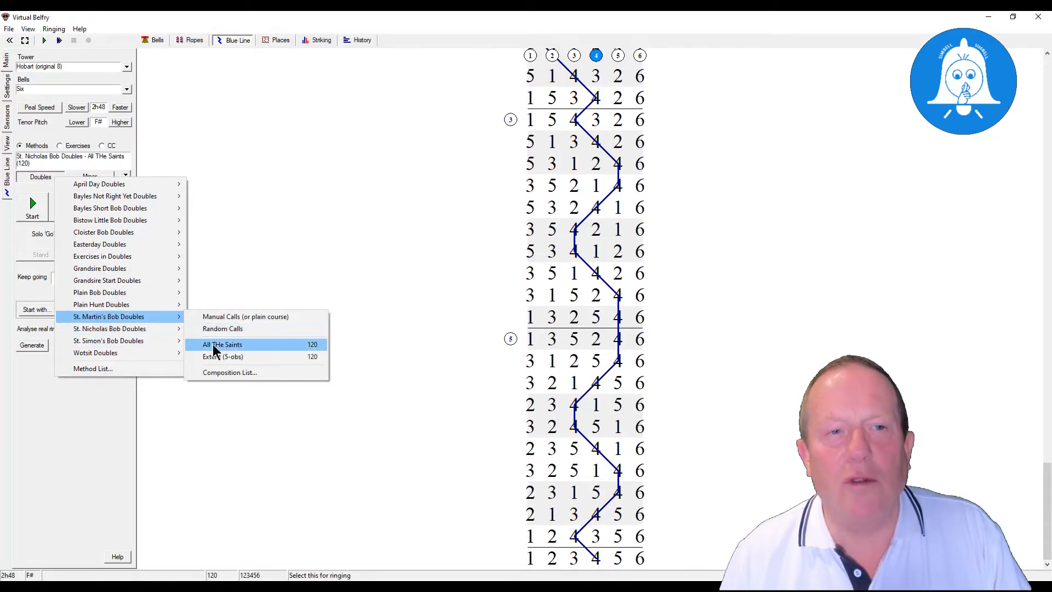
mouse_move(152, 328)
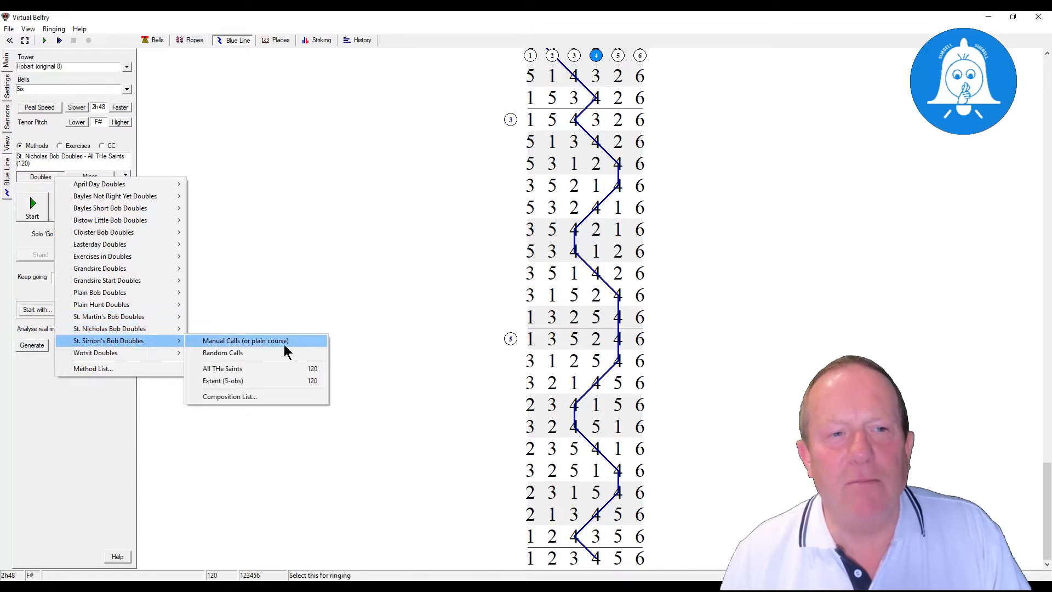
- Open All THe Saints for editing from the St. Simon's Bob Doubles composition list and shorten NNNN to 4[N]
click(243, 399)
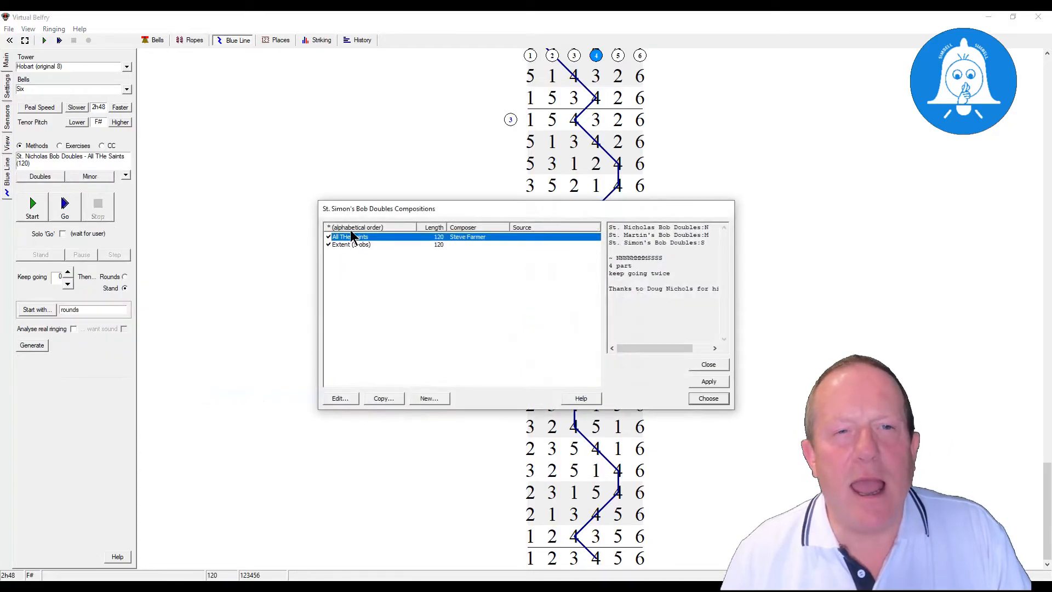
click(341, 399)
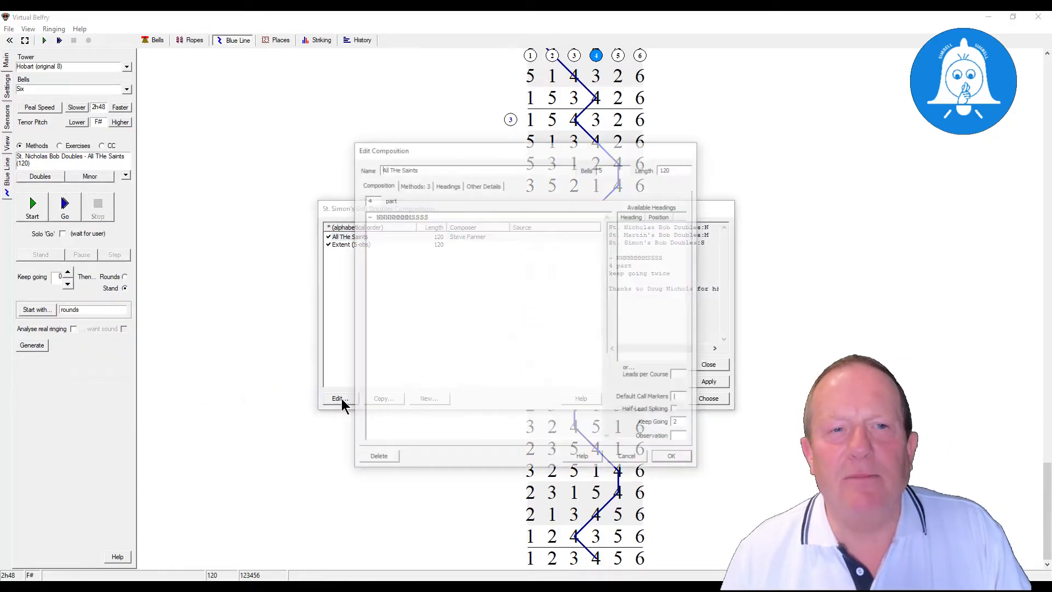
drag(466, 146, 333, 192)
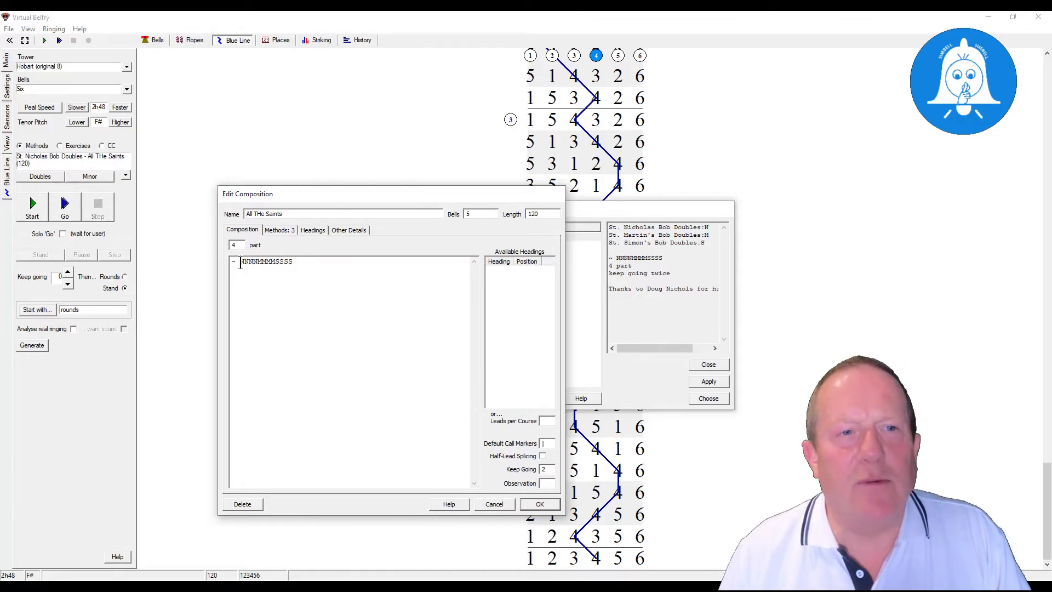
text(4)
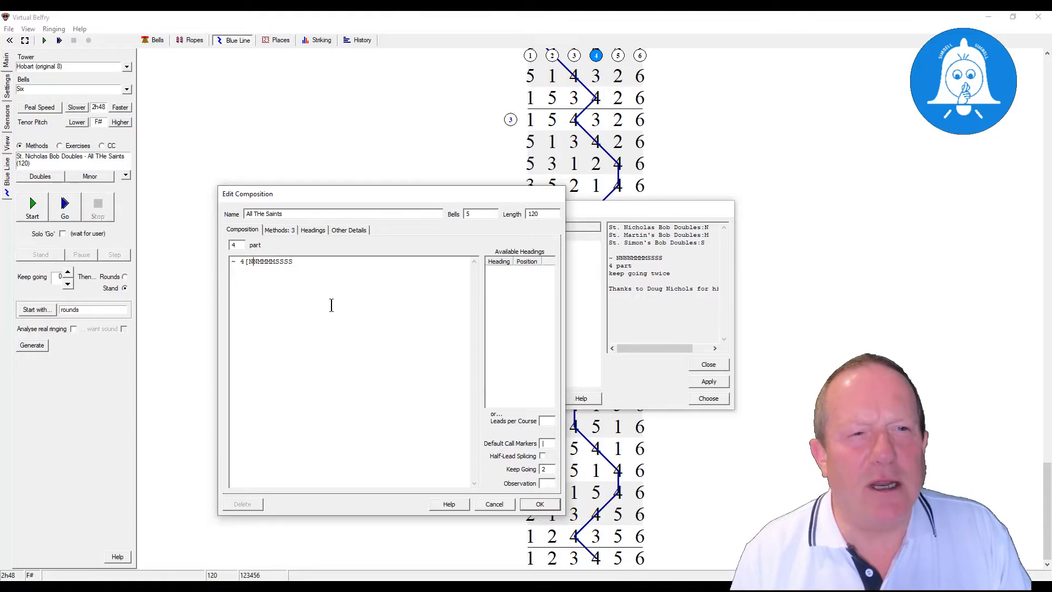
text( [)
key(Delete)
key(Right)
text(] )
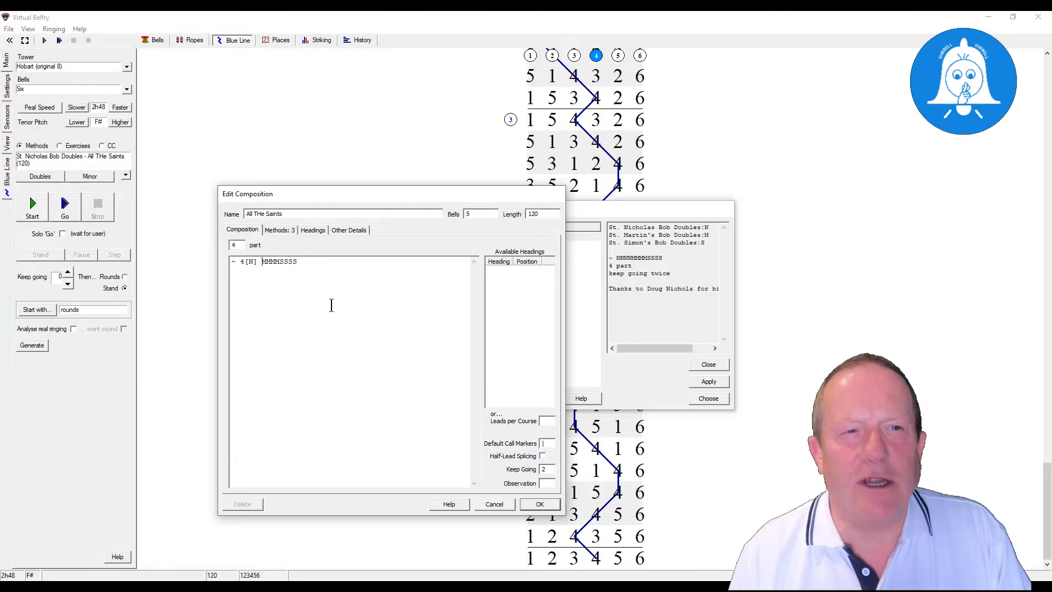
text(4[)
- Replace the MMMM and SSSS sequences in the calling with the shorthand 4[M] 4[S]
key(Right)
text(])
key(Delete)
key(Delete)
key(Delete)
key(Delete)
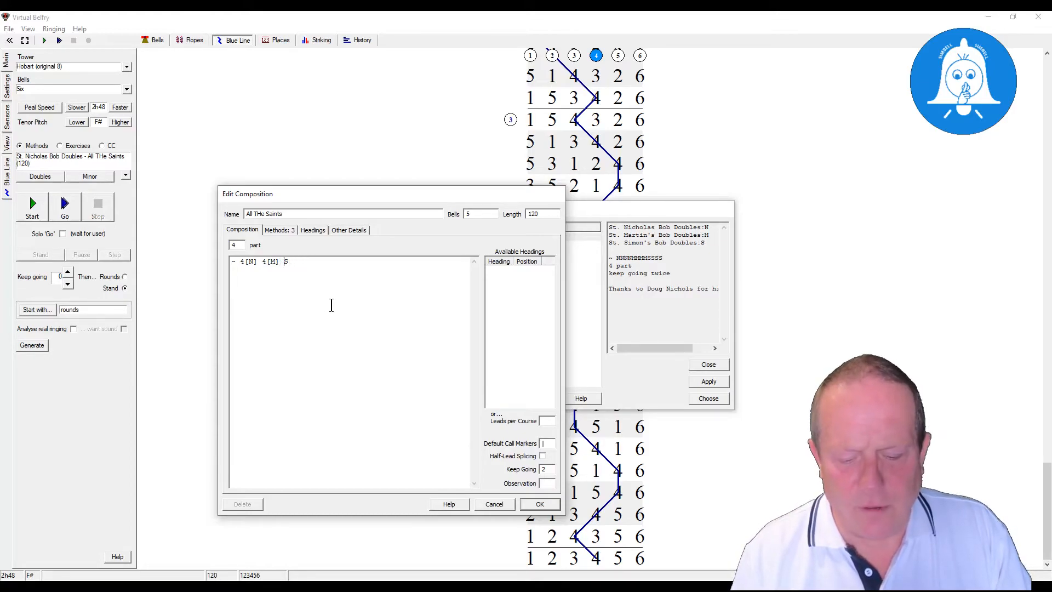
text(4[N])
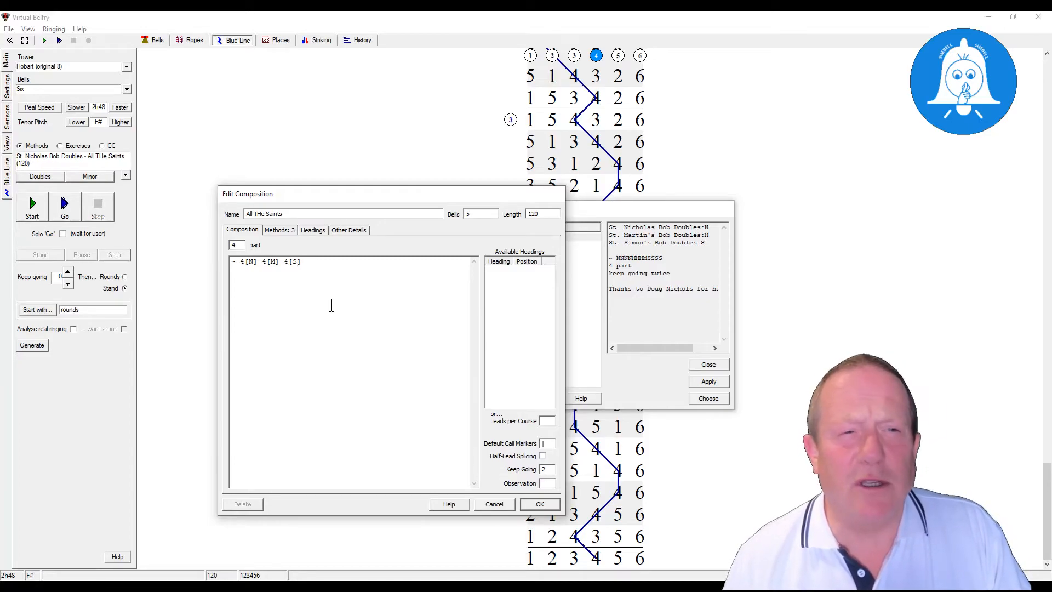
- Reorder the calling to - 4[N] 4[S] 4[M], save the composition and choose it for ringing
drag(283, 265, 317, 263)
key(ctrl+c)
key(Delete)
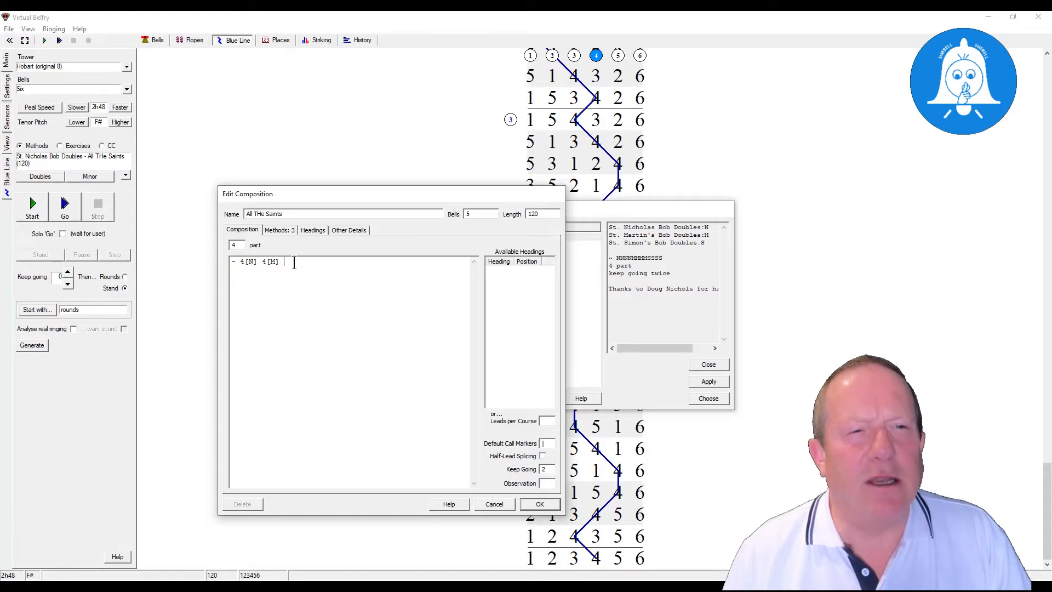
key(ctrl+v)
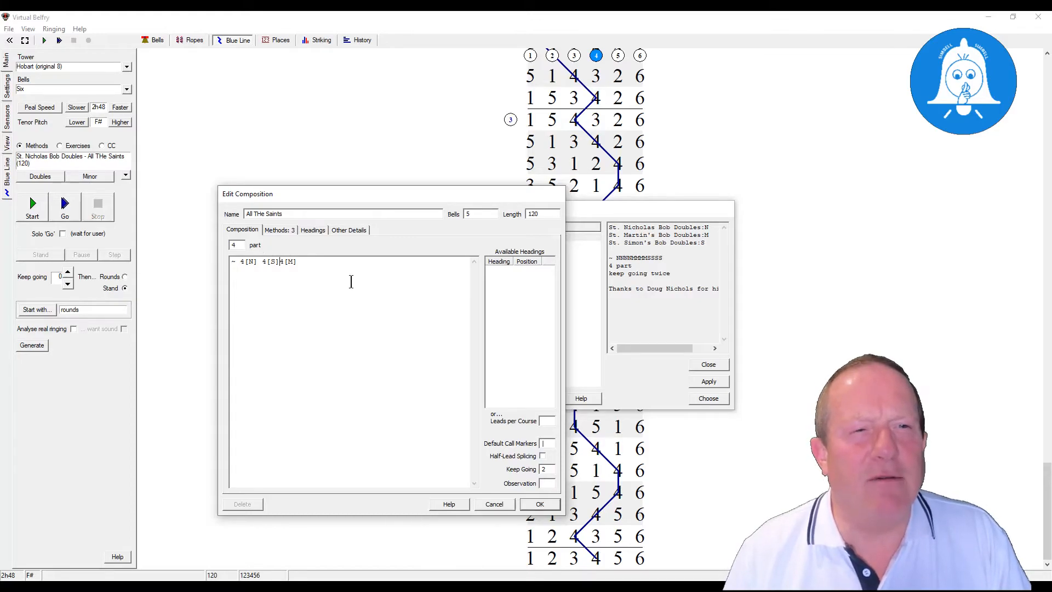
click(259, 265)
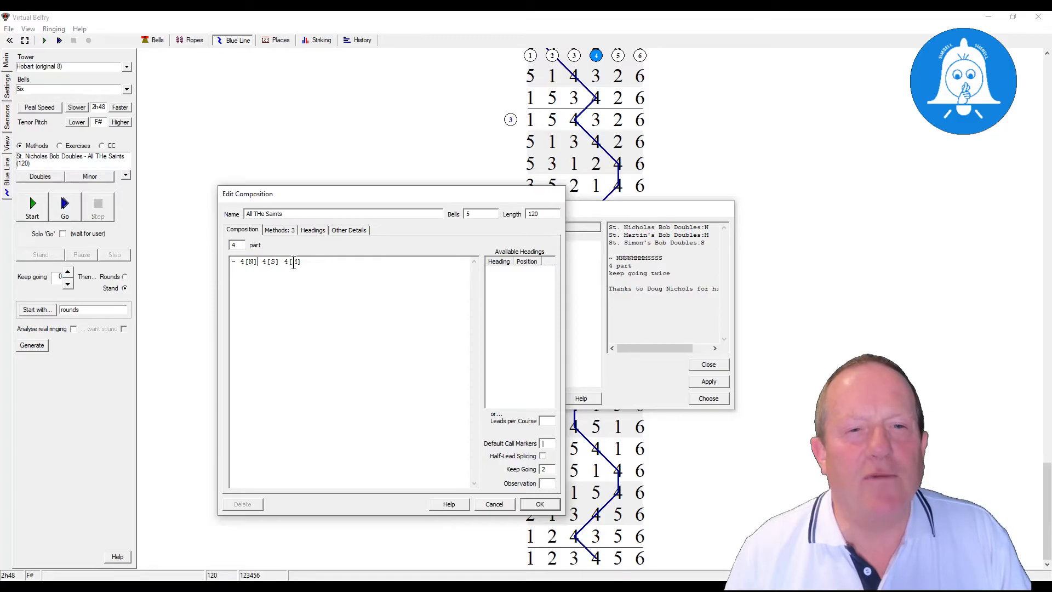
click(538, 504)
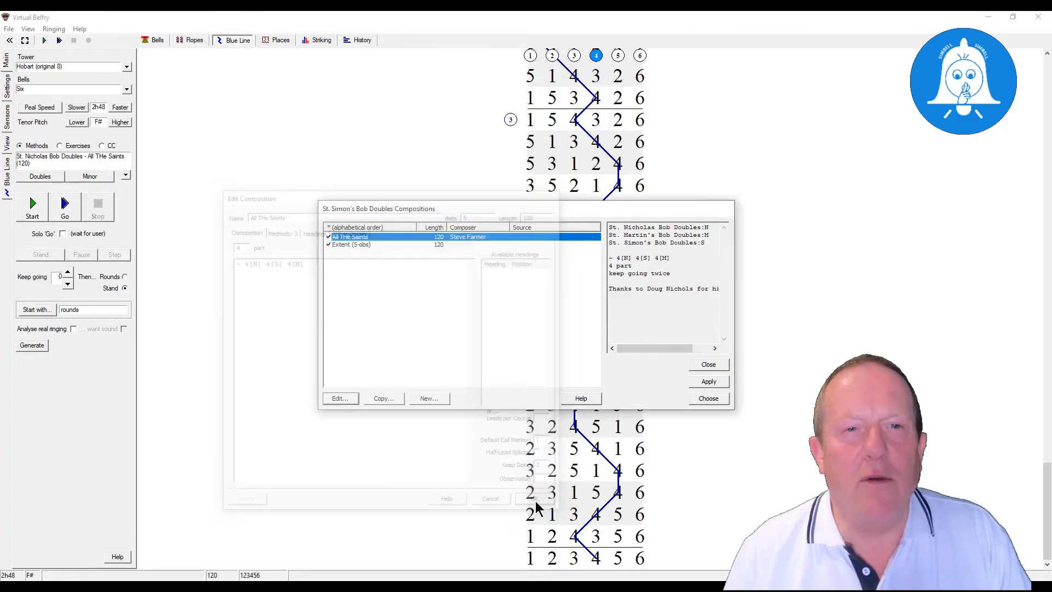
click(706, 398)
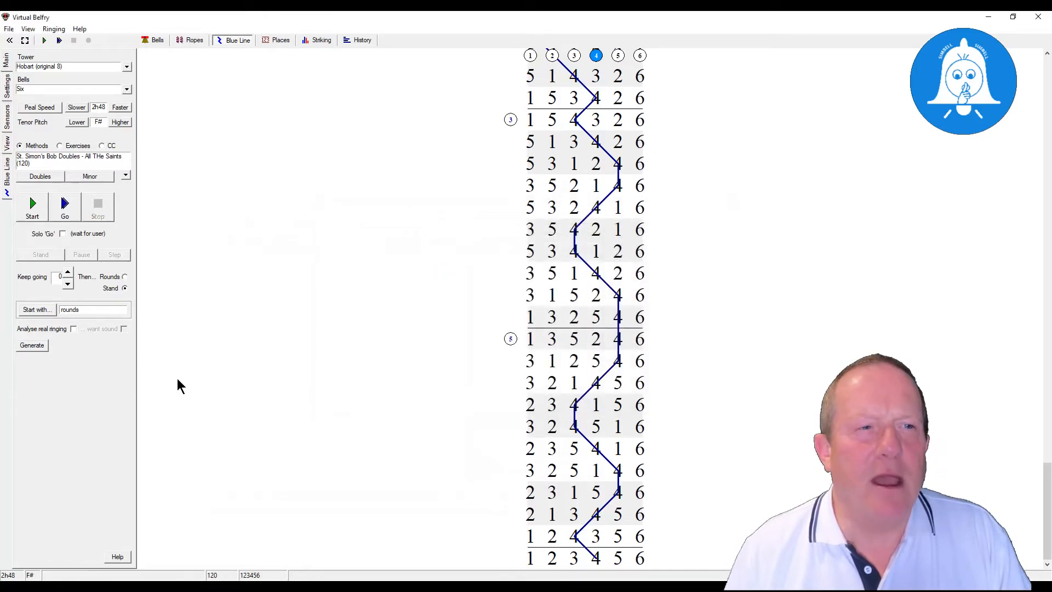
- Generate the reordered composition and examine where each method change falls along its blue line
click(35, 347)
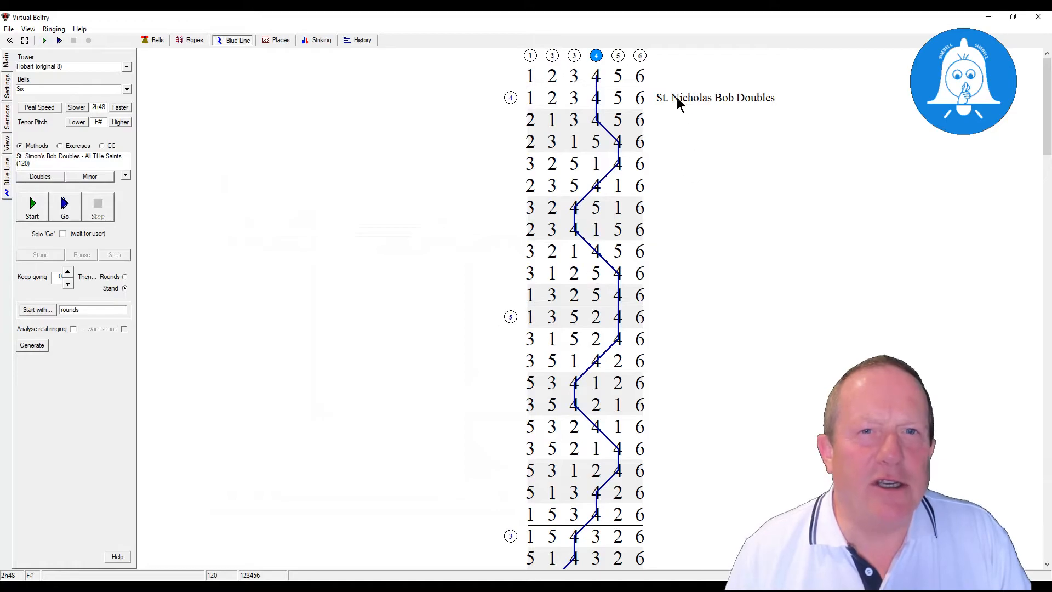
scroll(665, 347, down, 5)
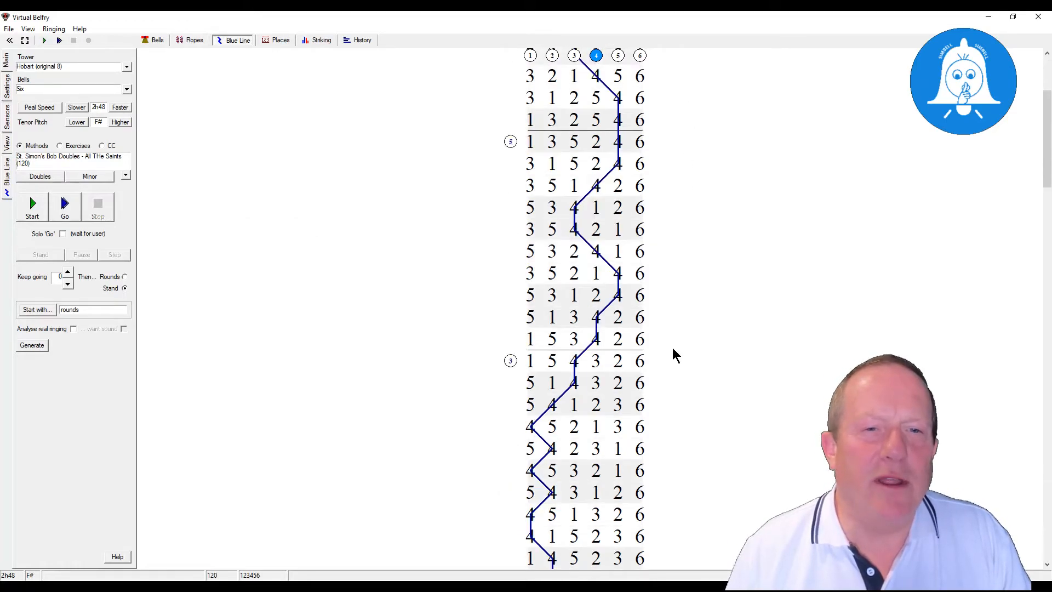
scroll(683, 359, down, 4)
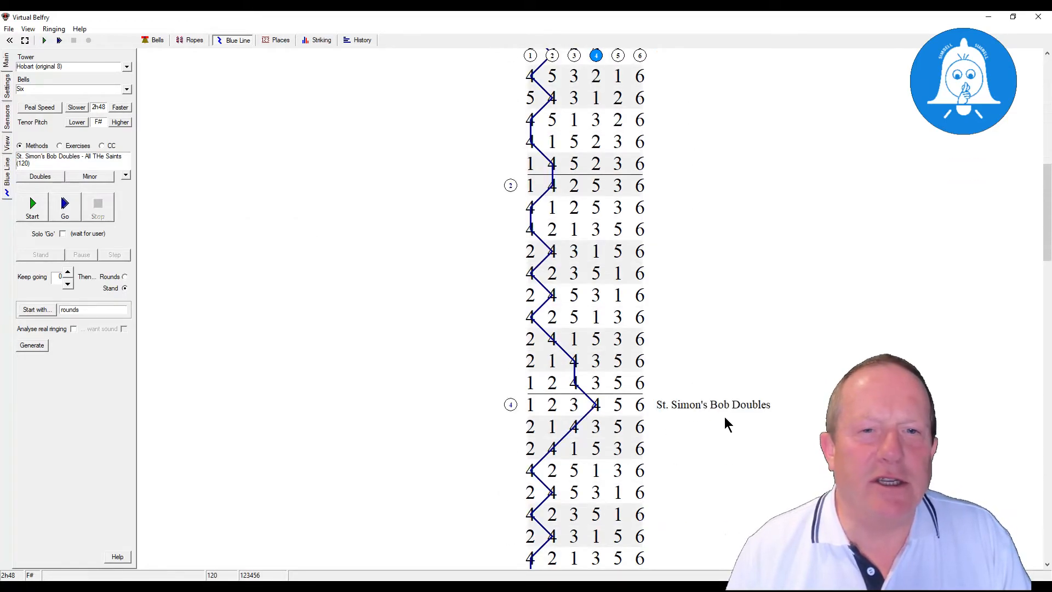
scroll(727, 423, down, 12)
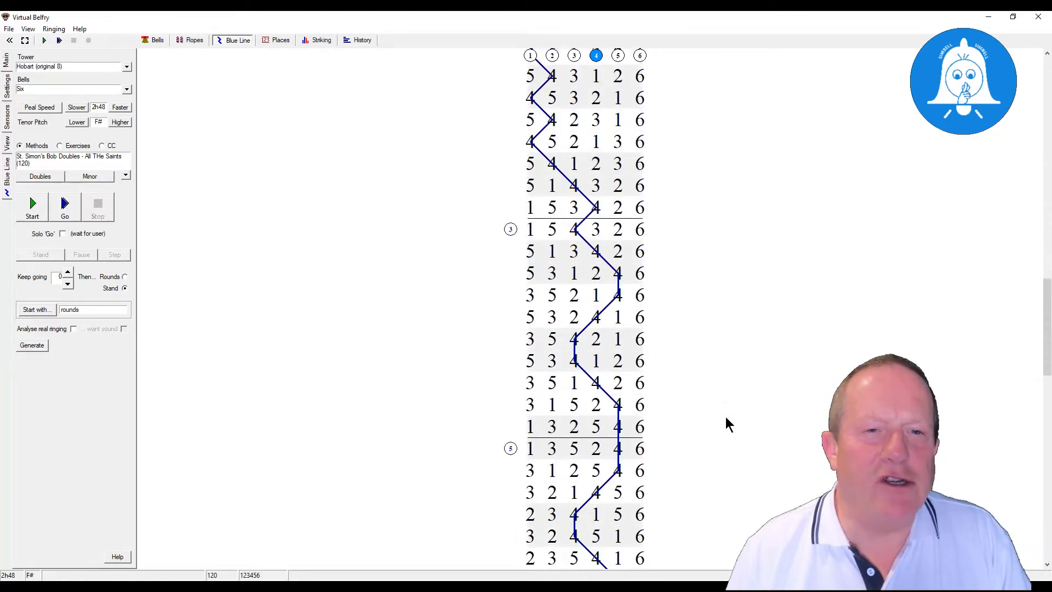
scroll(727, 423, down, 3)
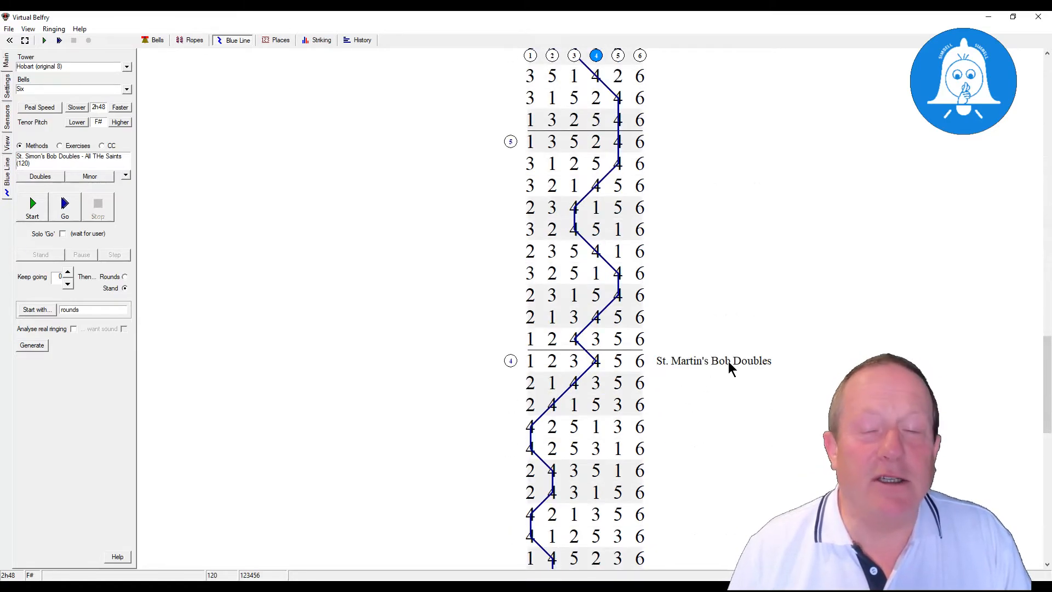
scroll(599, 429, down, 5)
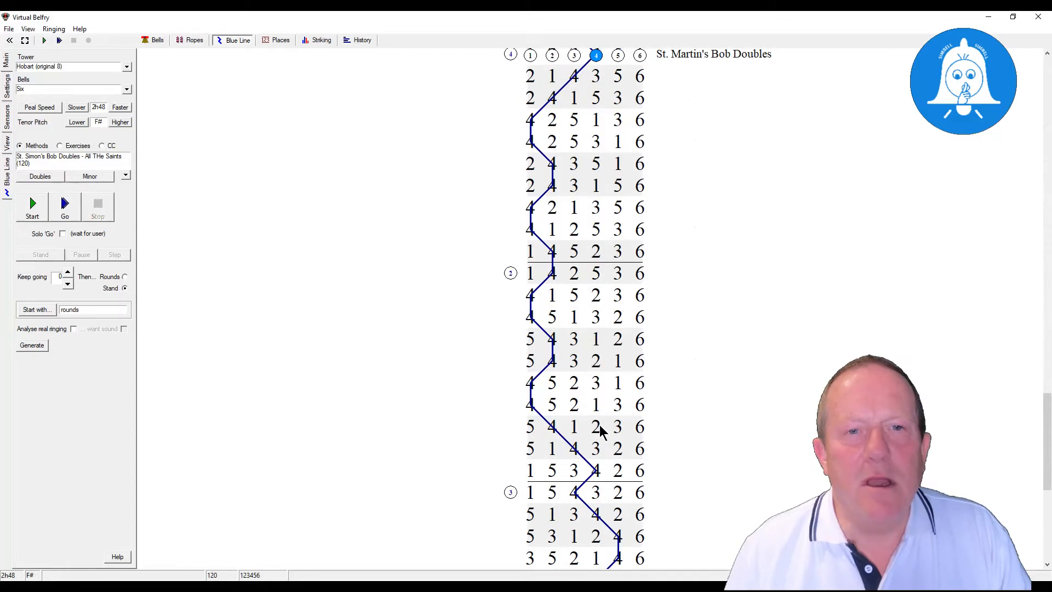
scroll(599, 429, down, 5)
scroll(599, 429, up, 15)
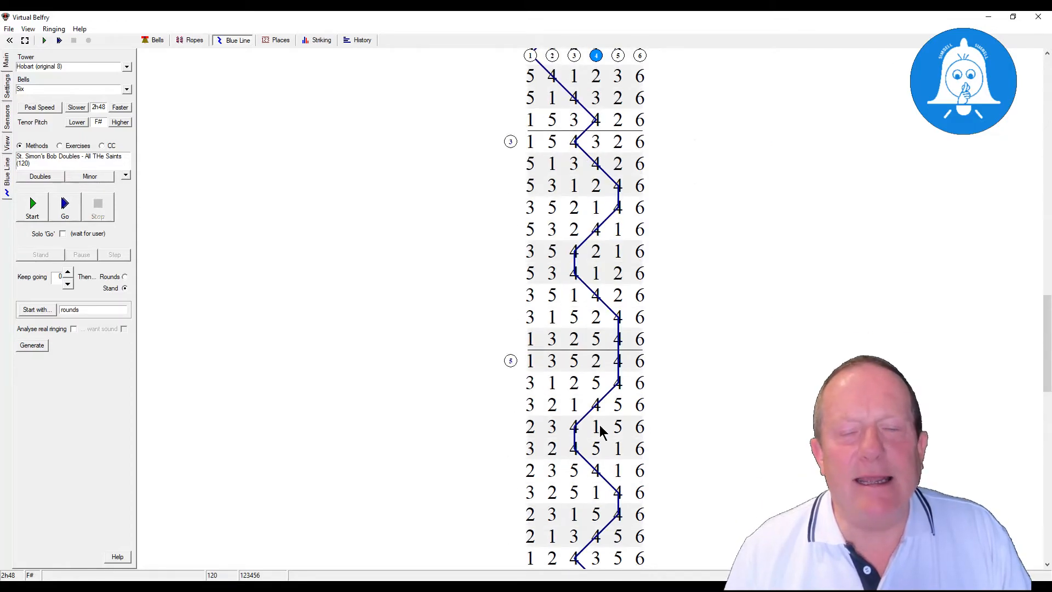
scroll(600, 428, up, 5)
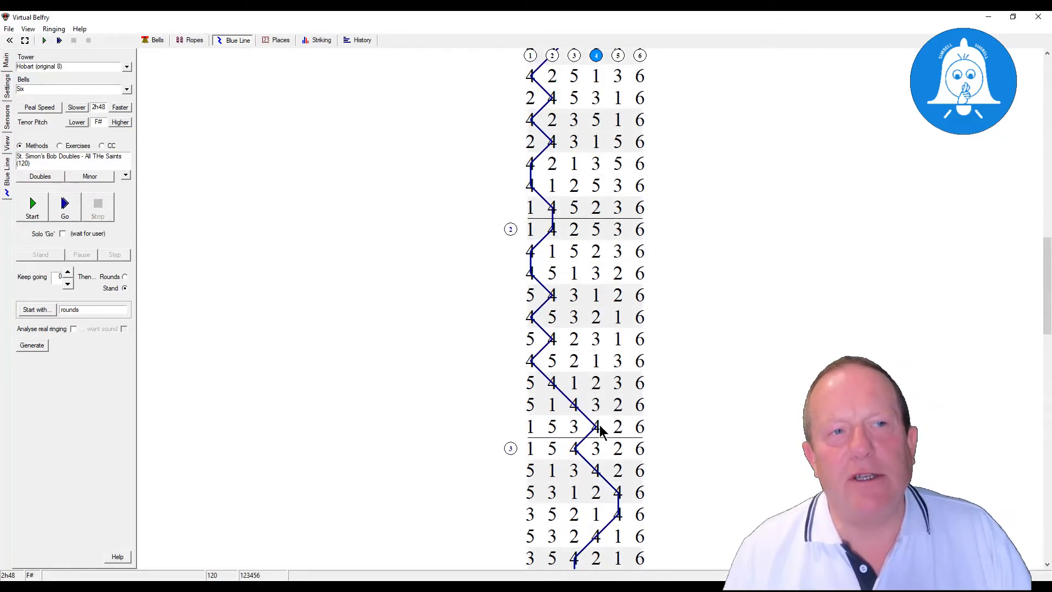
scroll(599, 429, up, 10)
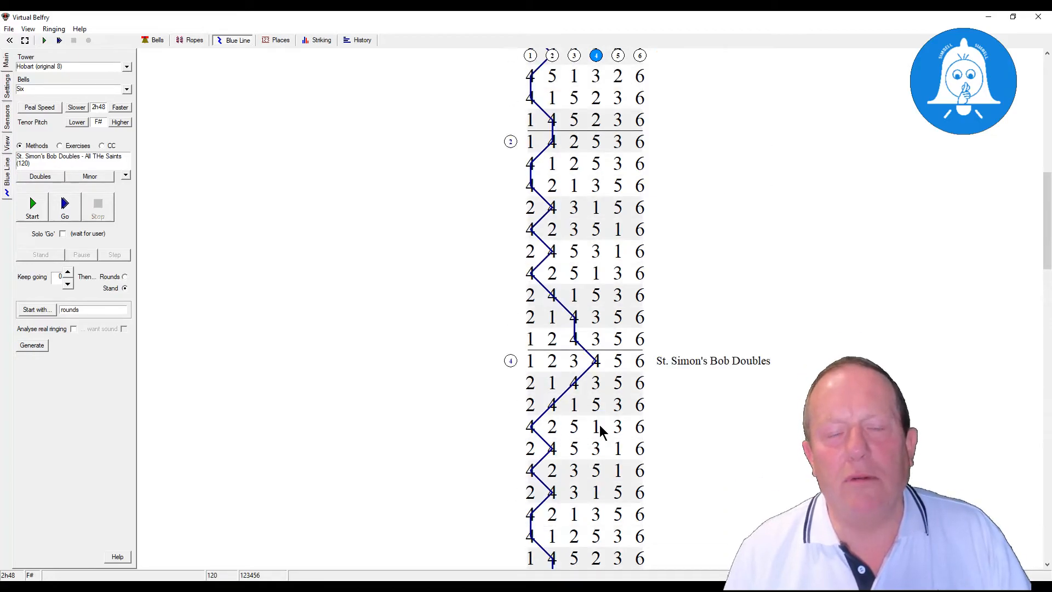
scroll(600, 429, up, 1)
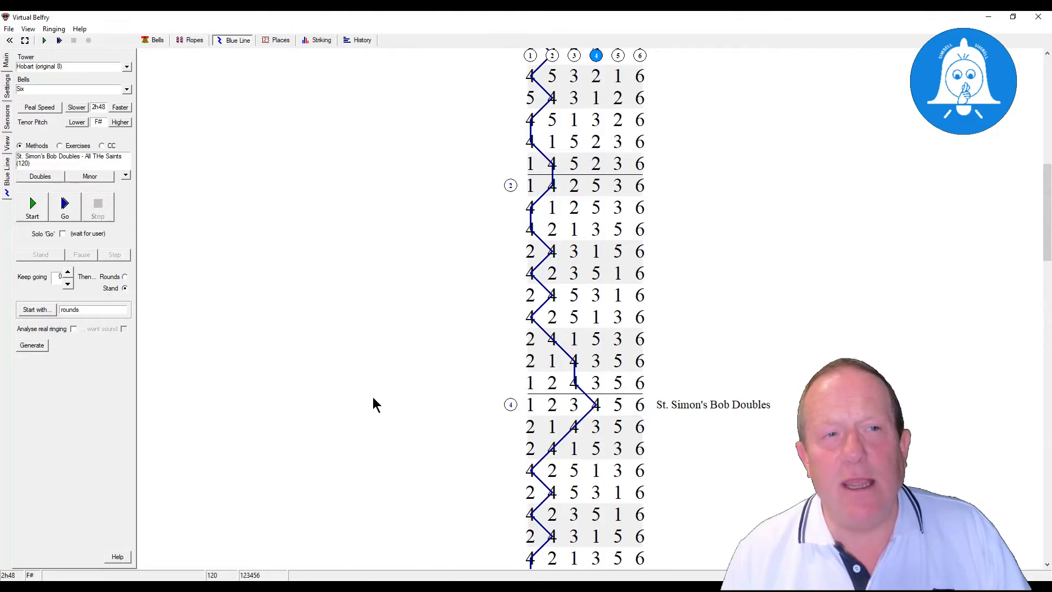
- Open All THe Saints from the St. Martin's Bob Doubles composition list, review its calling and method labels, and close the editor
click(49, 179)
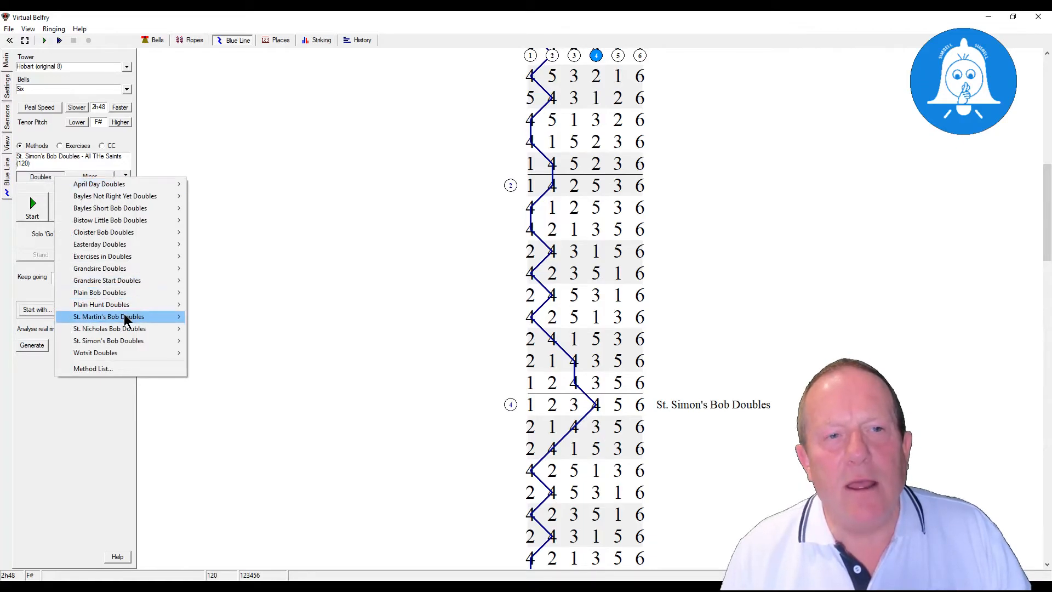
mouse_move(124, 316)
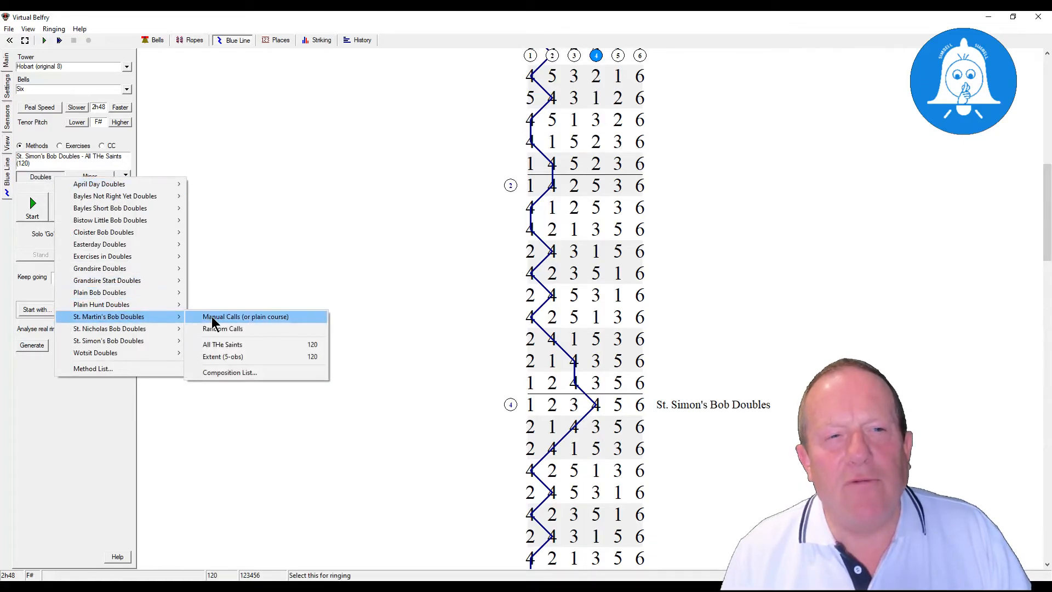
click(233, 378)
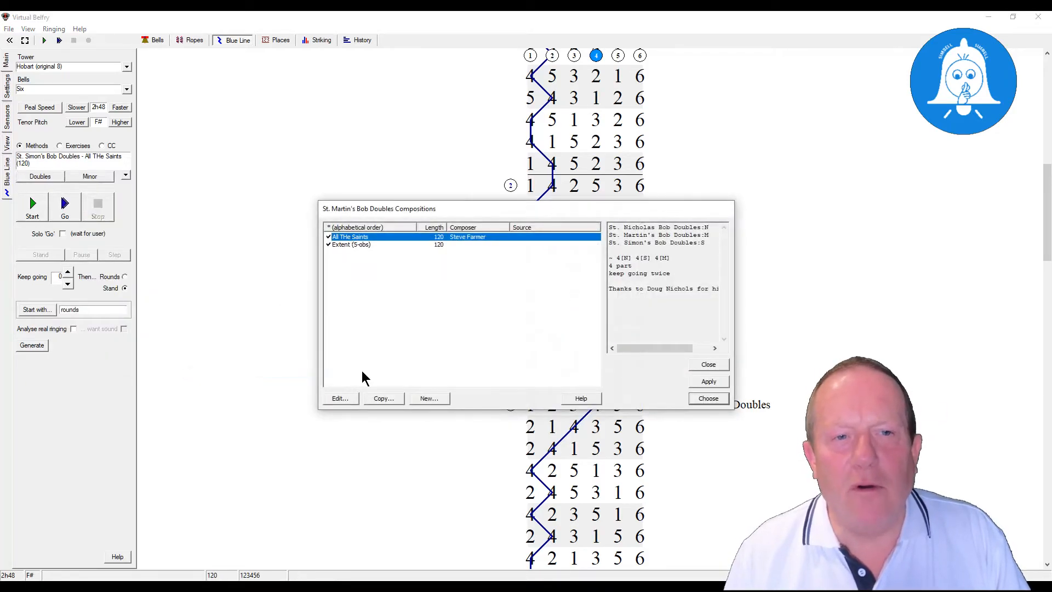
click(339, 397)
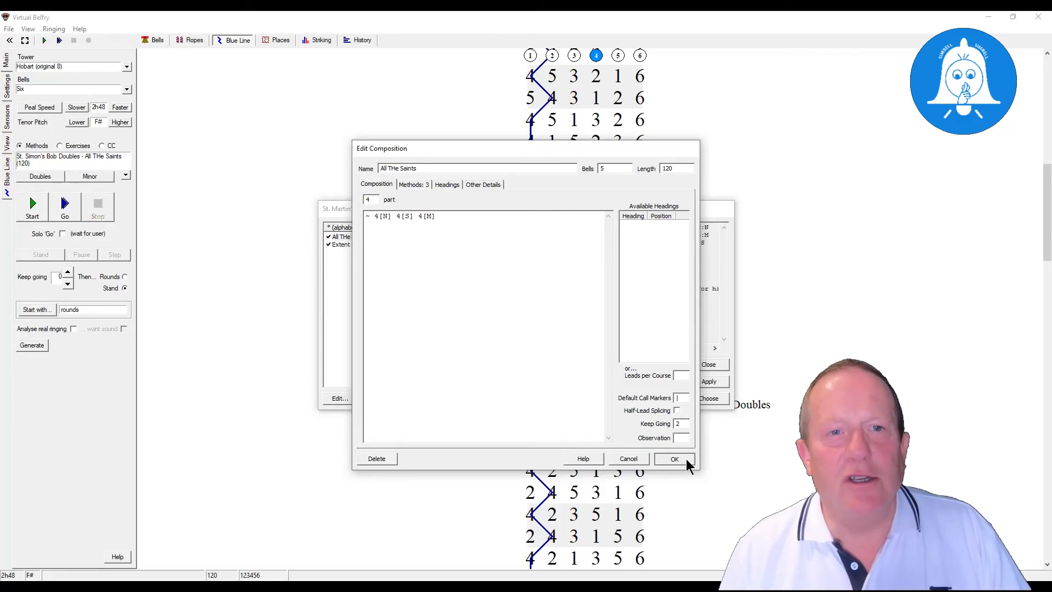
click(422, 185)
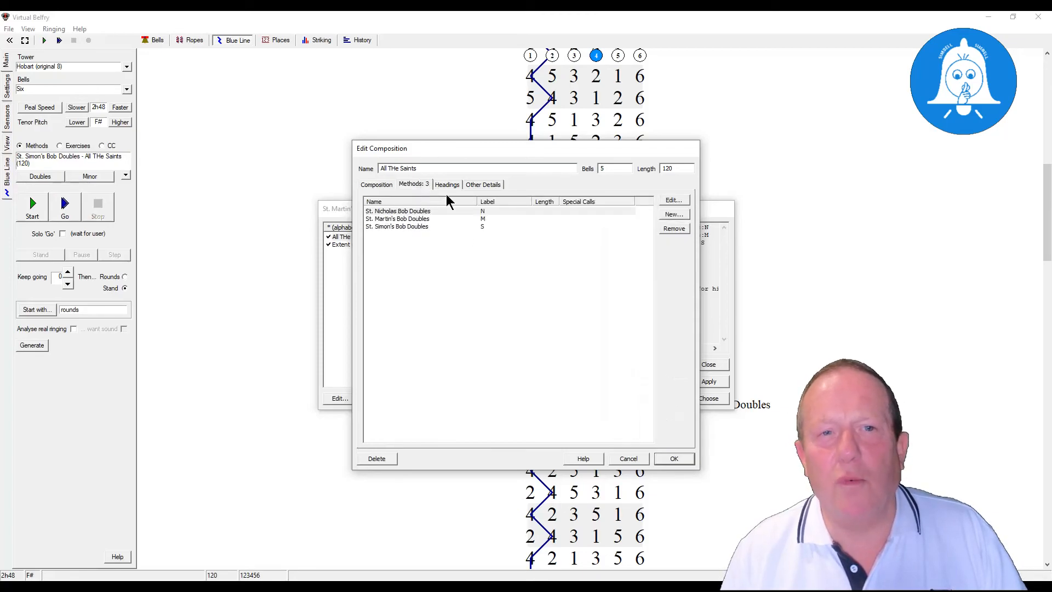
click(378, 185)
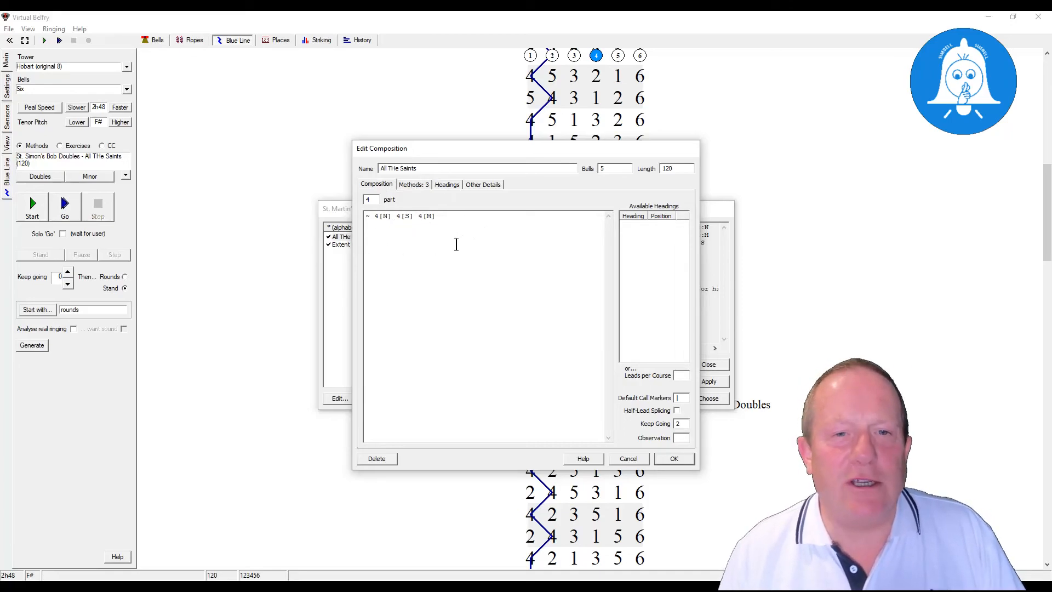
click(674, 459)
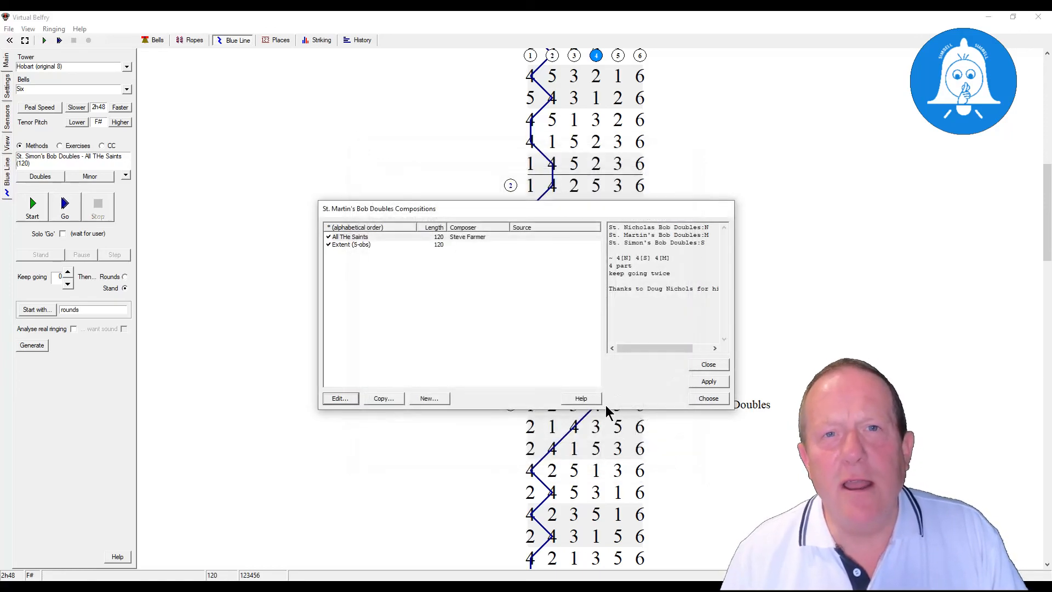